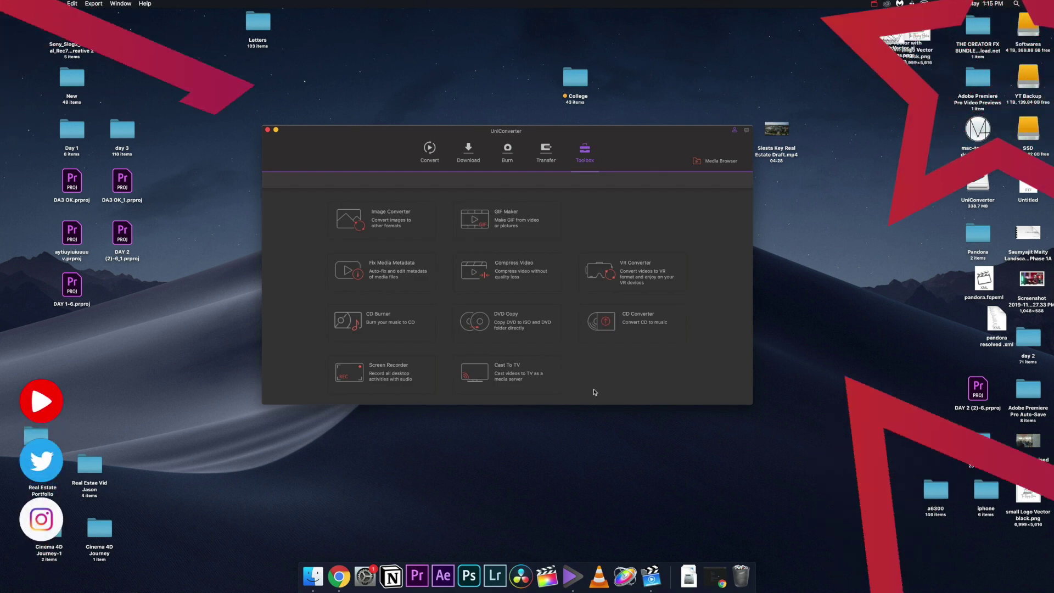
# Open the Image Converter, look over its output image formats, and close it.
pyautogui.click(379, 219)
pyautogui.click(621, 173)
pyautogui.click(421, 187)
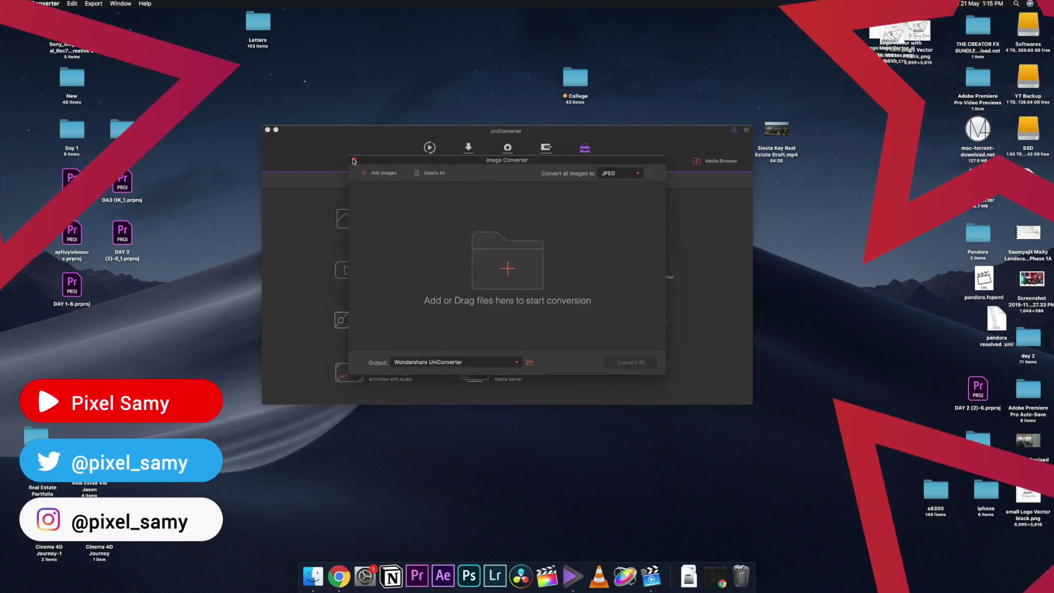
pyautogui.click(354, 160)
# Open and close the Fix Media Metadata and VR Converter tools.
pyautogui.click(379, 271)
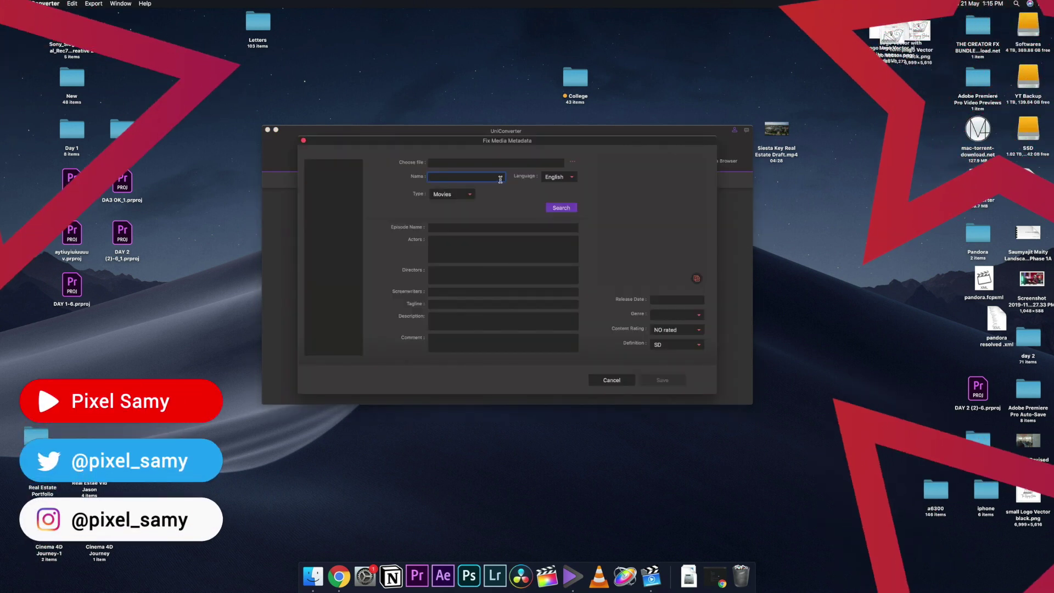
pyautogui.click(611, 380)
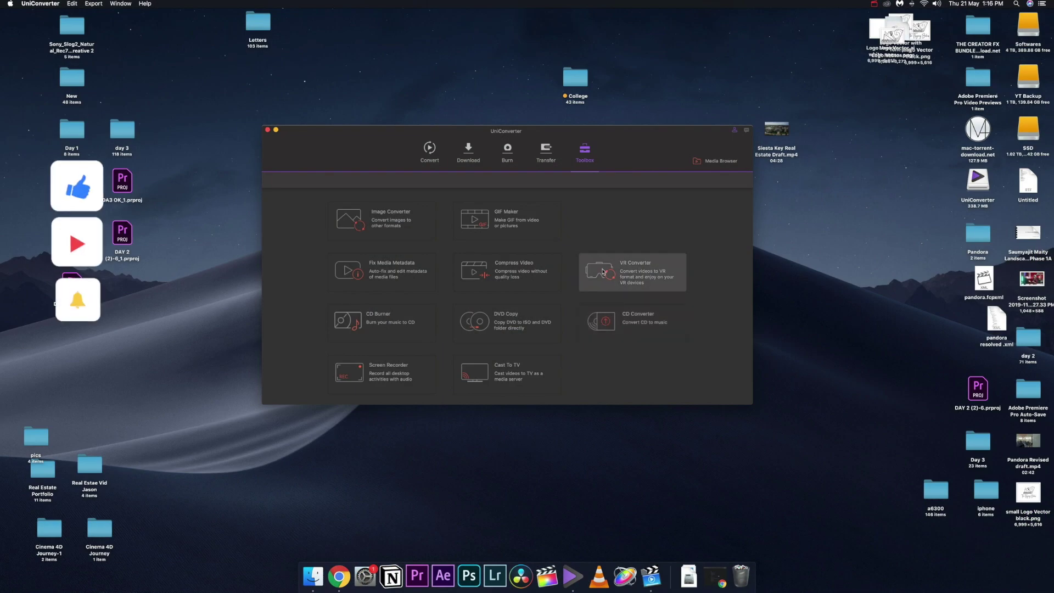
pyautogui.click(645, 272)
pyautogui.press('Escape')
# Open GIF Maker in photo mode, then set the Compress Video file size to 682.5 MB.
pyautogui.click(472, 233)
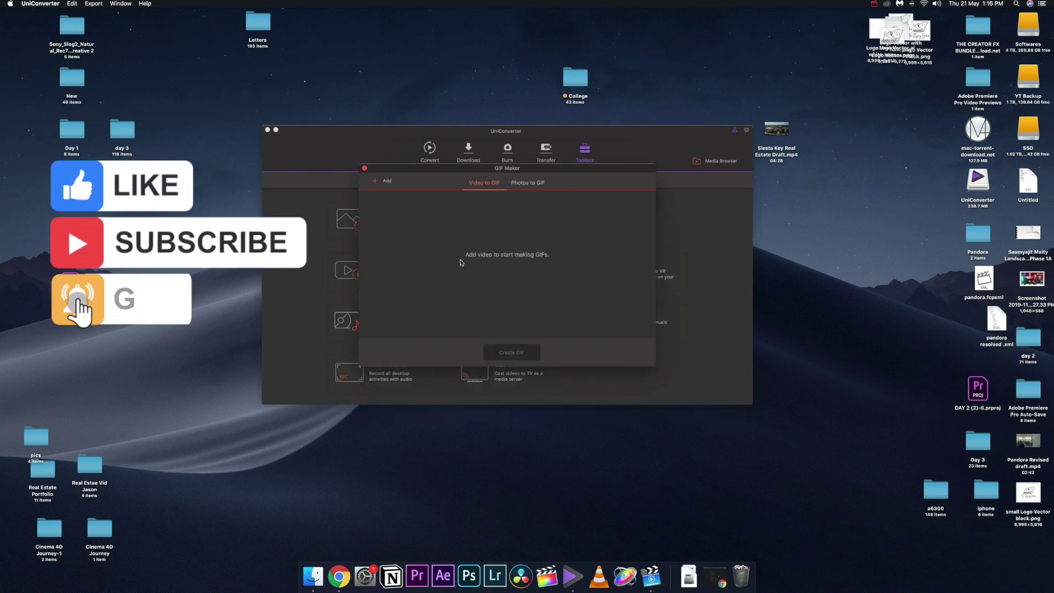
pyautogui.click(528, 183)
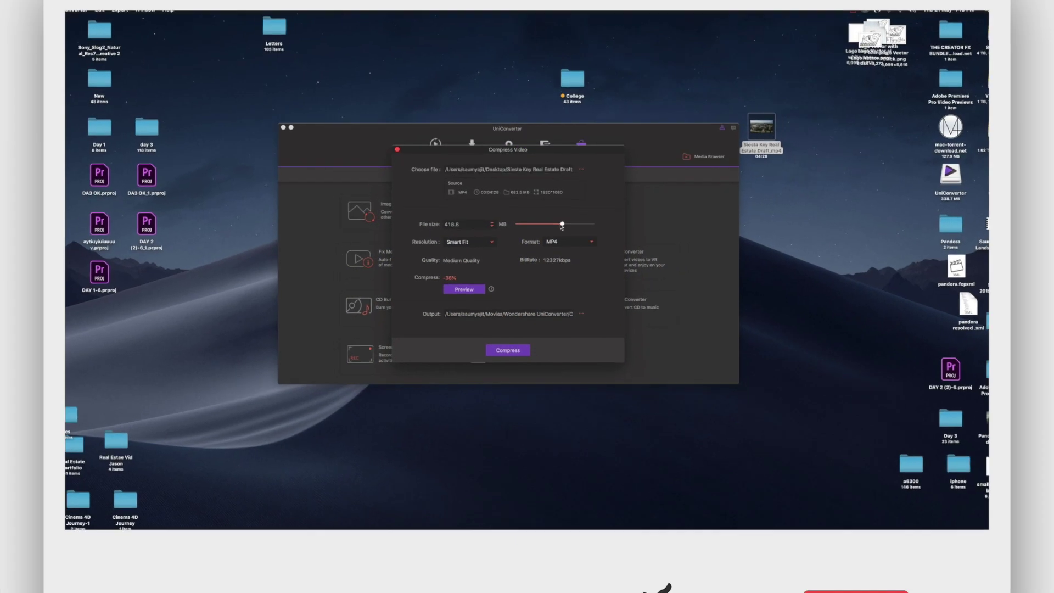
pyautogui.moveTo(562, 225); pyautogui.dragTo(516, 224)
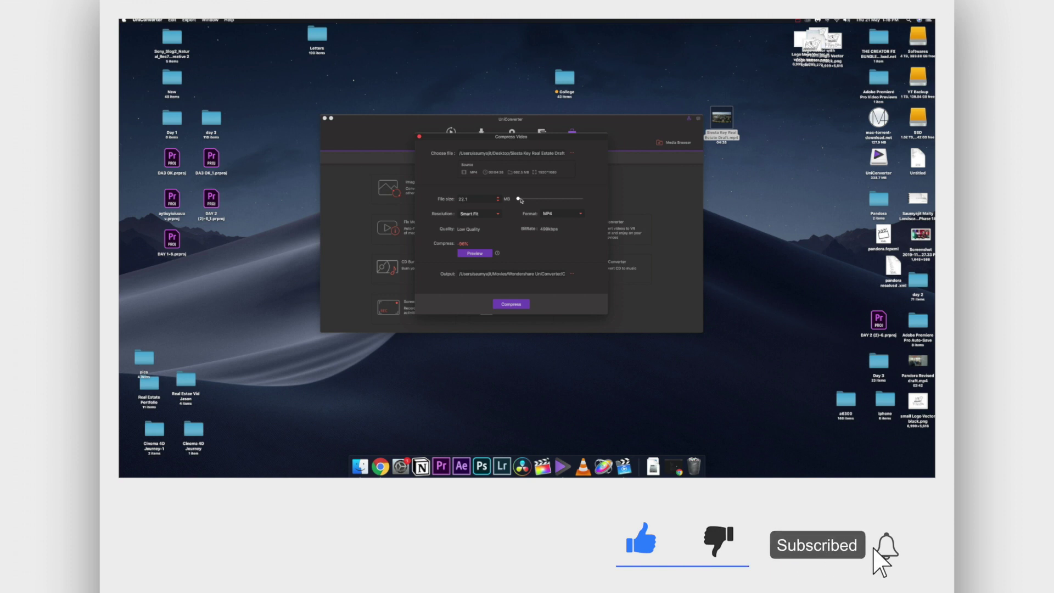
pyautogui.moveTo(517, 198); pyautogui.dragTo(599, 198)
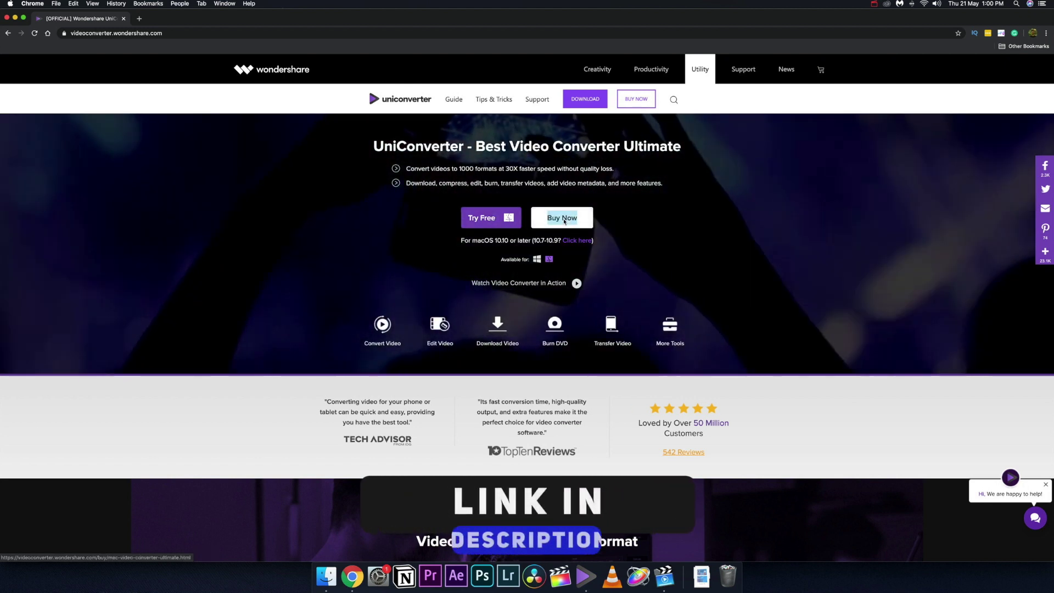
# Open the Buy Now link in a new Chrome tab and switch to it.
pyautogui.rightClick(591, 216)
pyautogui.click(620, 220)
pyautogui.click(159, 21)
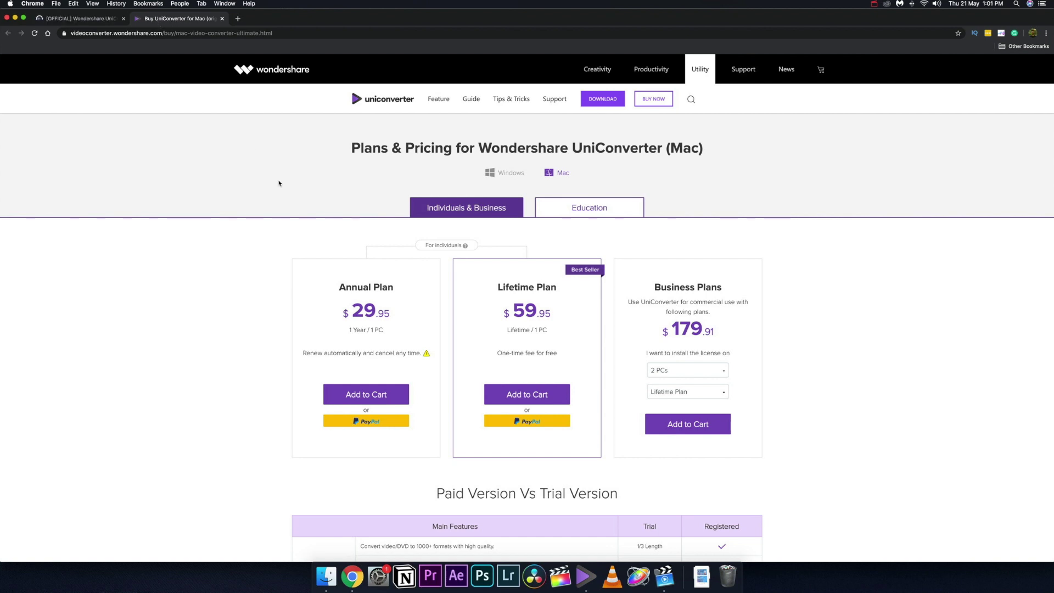
# Review the Annual Plan and Lifetime prices on the buy page.
pyautogui.moveTo(344, 300); pyautogui.dragTo(367, 303)
pyautogui.click(396, 309)
pyautogui.scroll(-3, 405, 307)
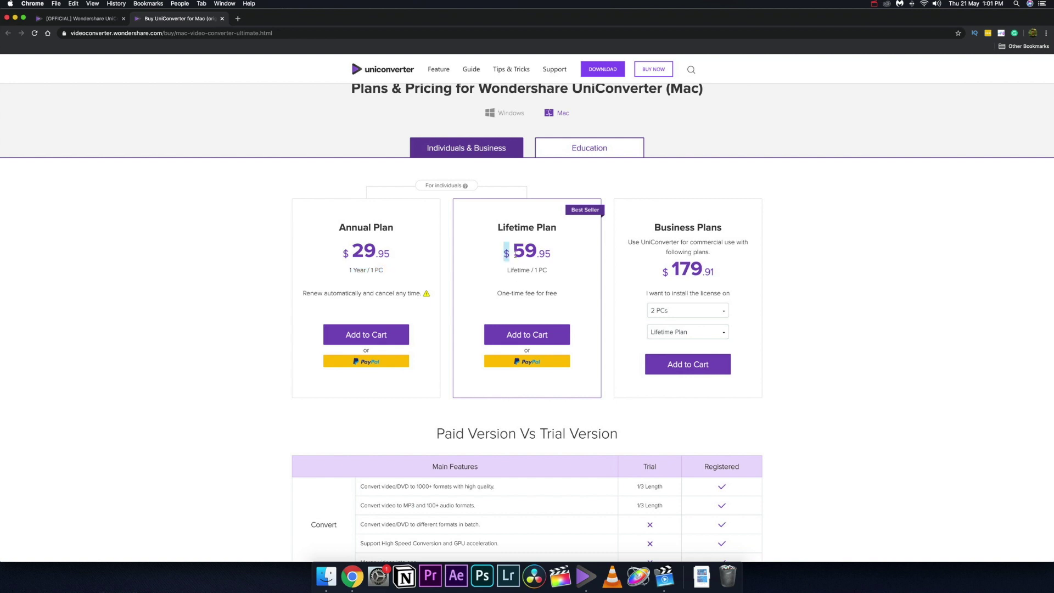
pyautogui.click(549, 254)
# Show the Education pricing with the Student Plan from $7.96 and educator form.
pyautogui.scroll(-2, 670, 365)
pyautogui.scroll(5, 604, 275)
pyautogui.click(555, 210)
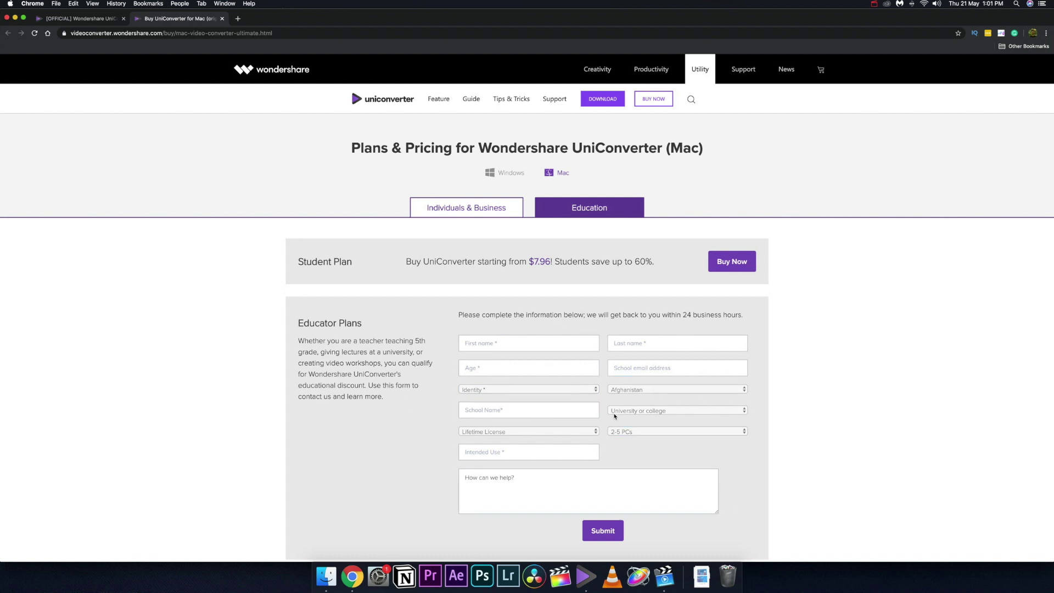
pyautogui.scroll(-3, 660, 483)
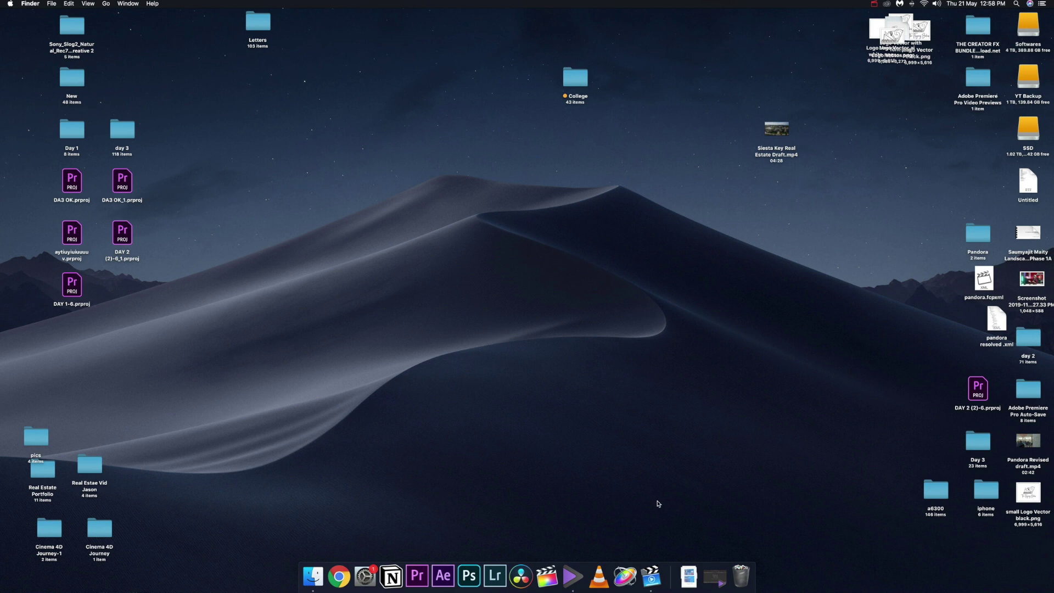
# Restore UniConverter from the Dock, reposition its window, and select the Siesta Key video on the desktop.
pyautogui.click(715, 577)
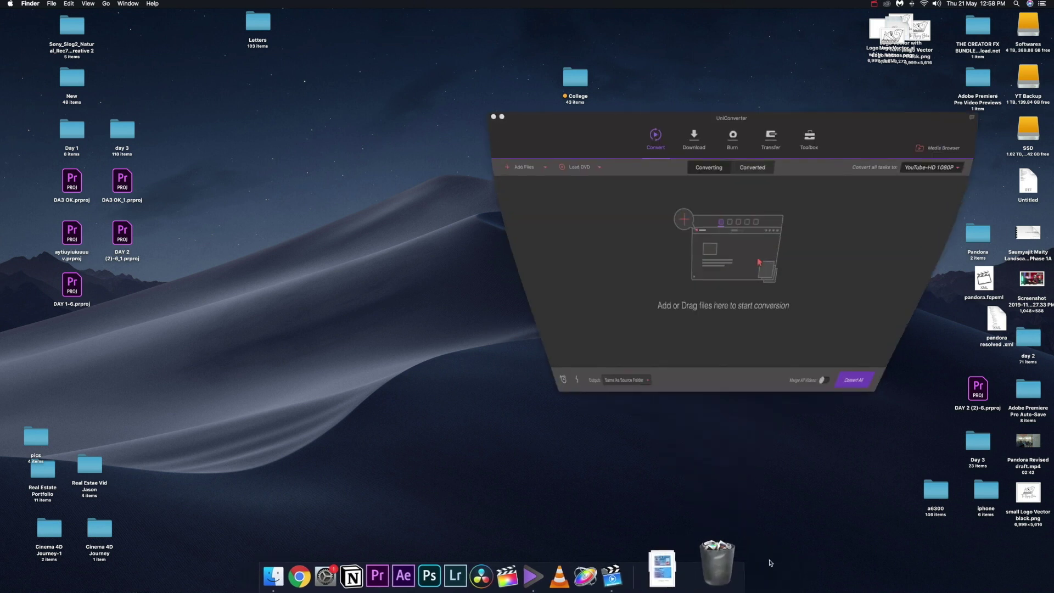
pyautogui.moveTo(571, 111); pyautogui.dragTo(347, 152)
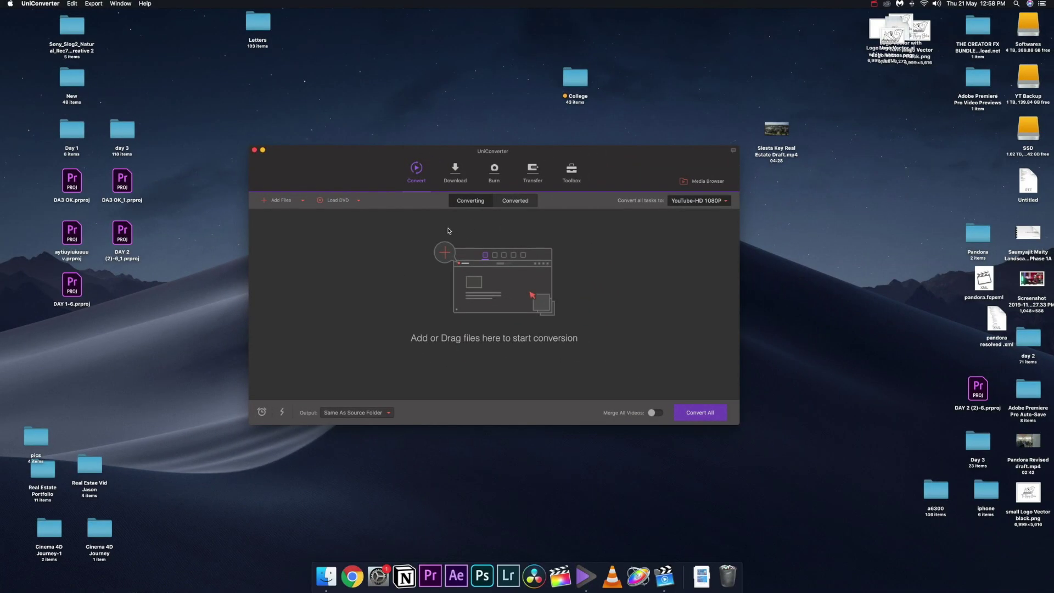
pyautogui.click(770, 129)
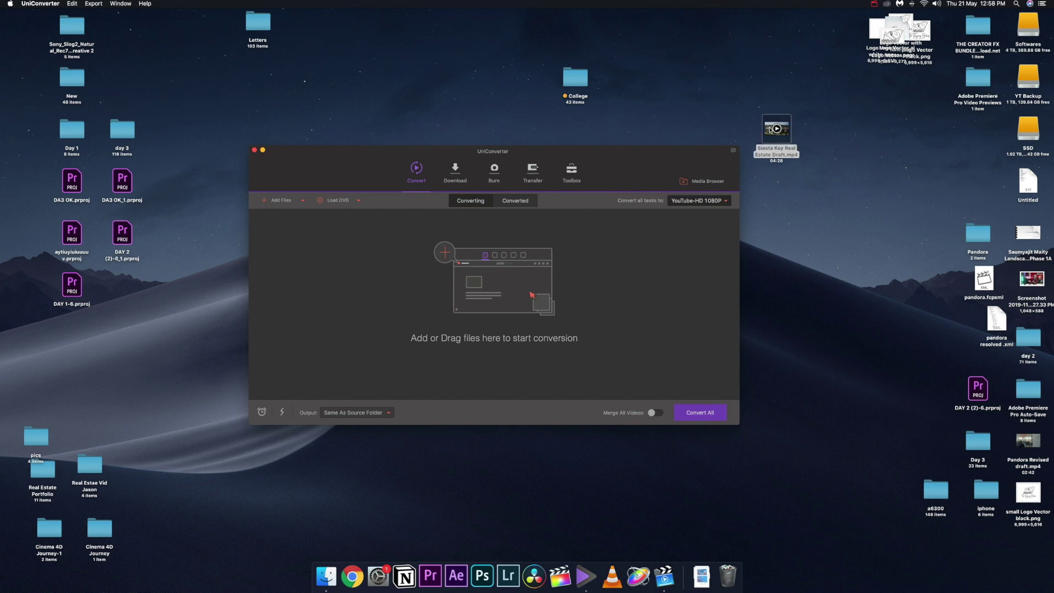
# Add Siesta Key Real Estate Draft.mp4 to the Convert list and open its trim editor.
pyautogui.moveTo(826, 197); pyautogui.dragTo(466, 266)
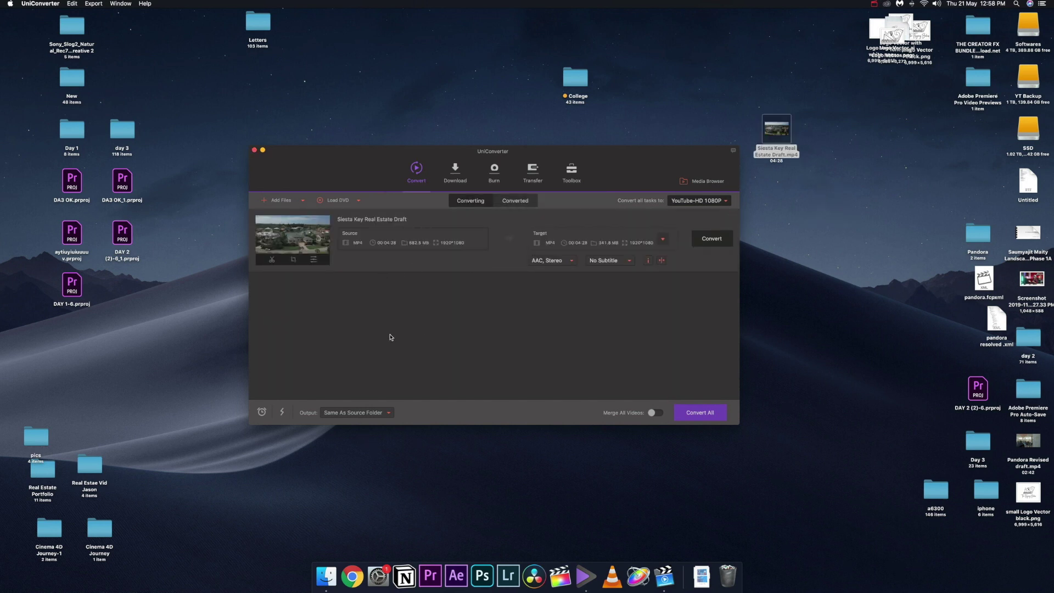
pyautogui.click(271, 260)
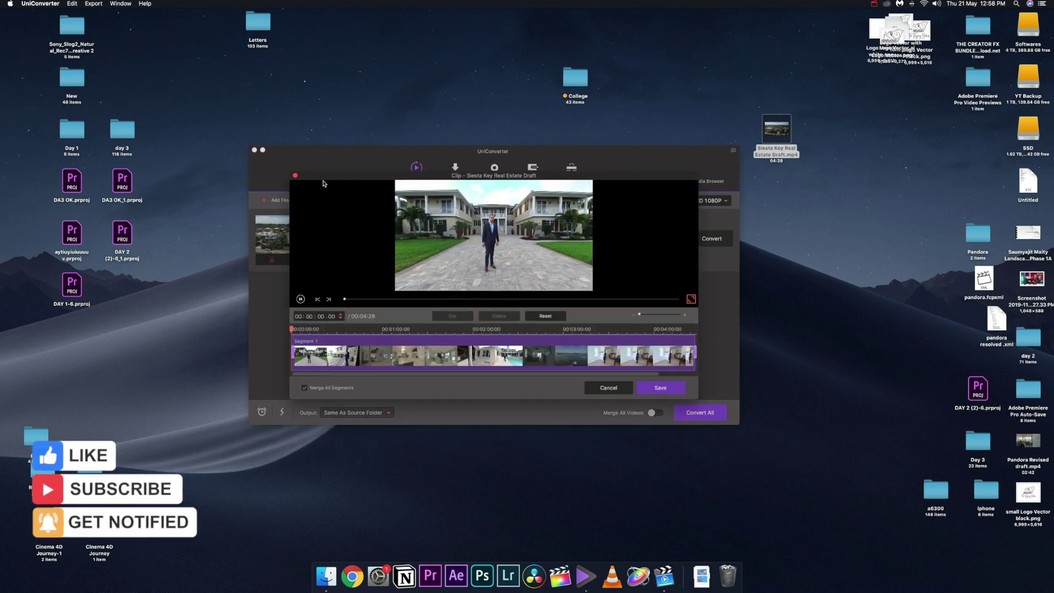
# Close the trim editor, open the crop editor, and view the effect filters with the preview paused.
pyautogui.click(295, 177)
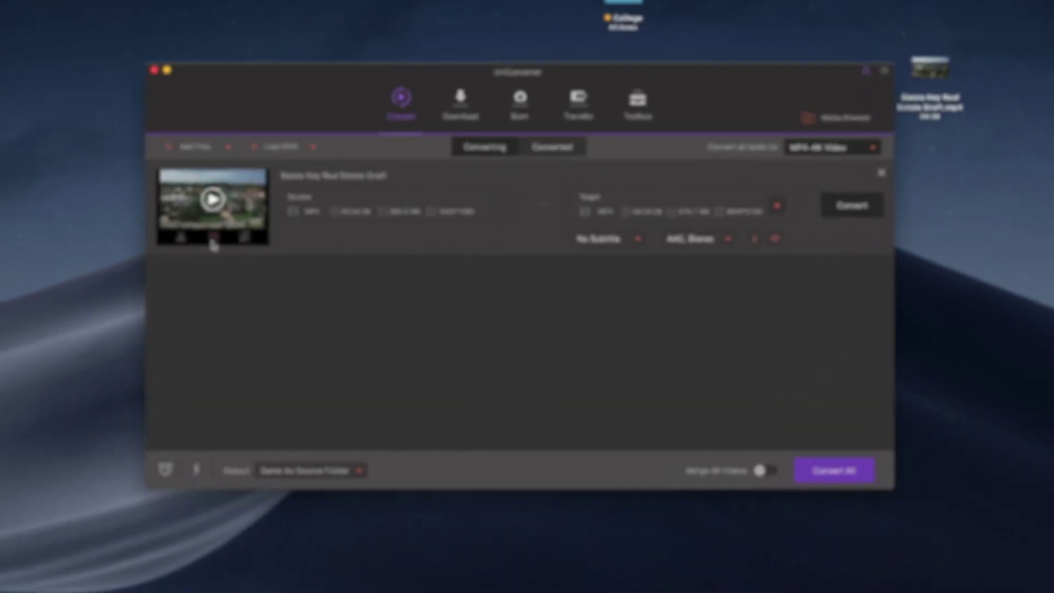
pyautogui.click(213, 239)
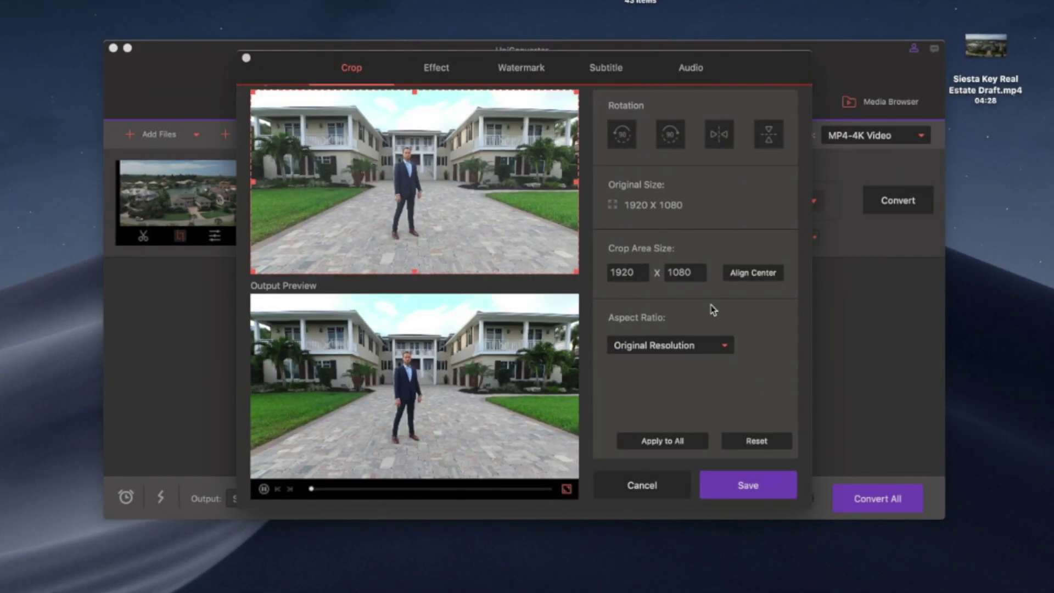
pyautogui.click(437, 64)
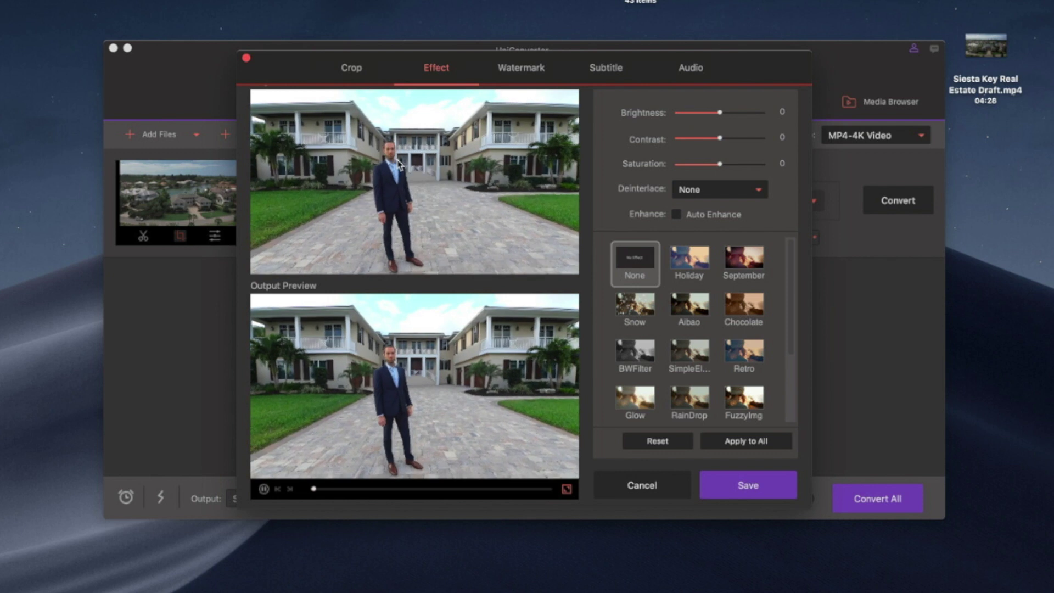
pyautogui.click(266, 491)
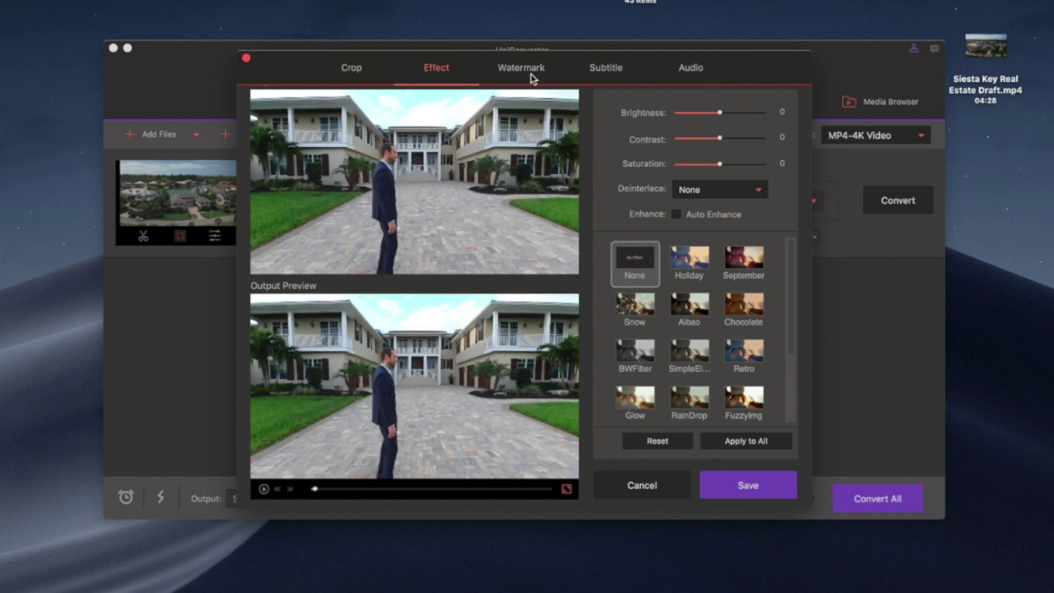
pyautogui.scroll(-4, 713, 281)
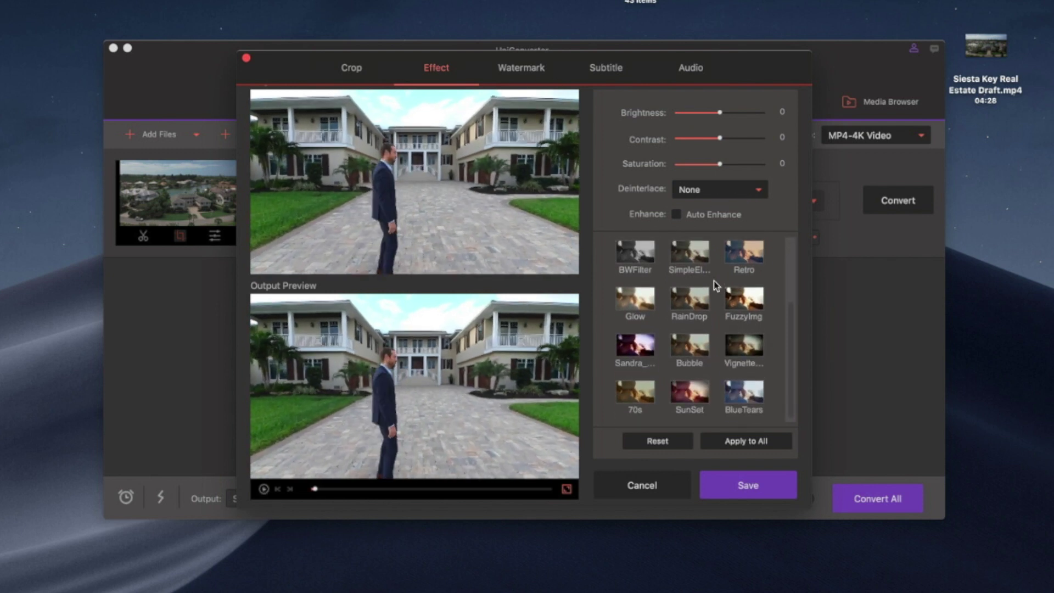
pyautogui.scroll(4, 714, 281)
# Check the watermark, subtitle and audio settings without changes, then save the edits.
pyautogui.click(523, 78)
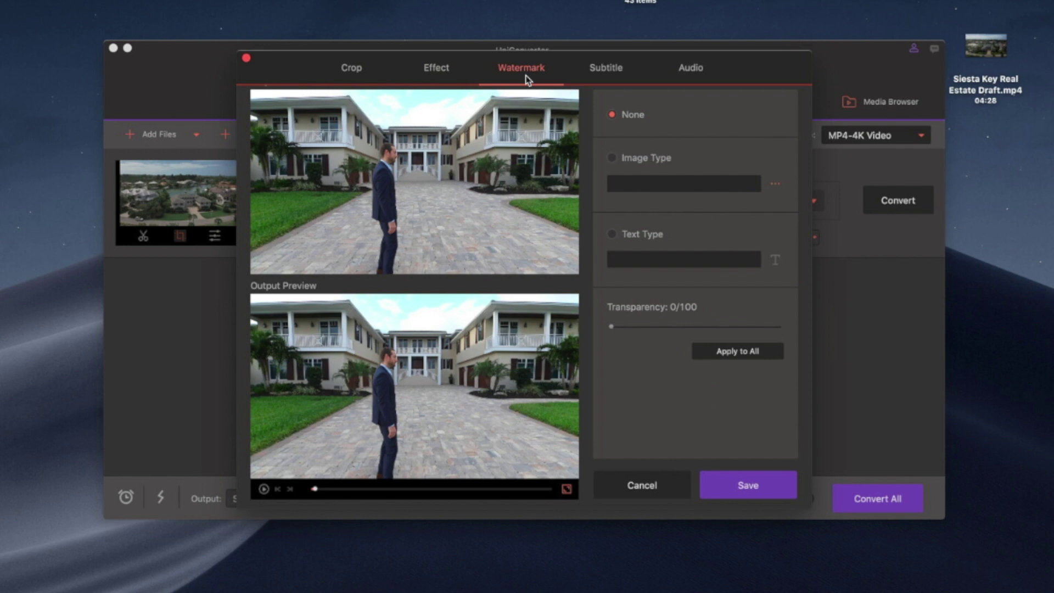
pyautogui.click(598, 71)
pyautogui.click(723, 119)
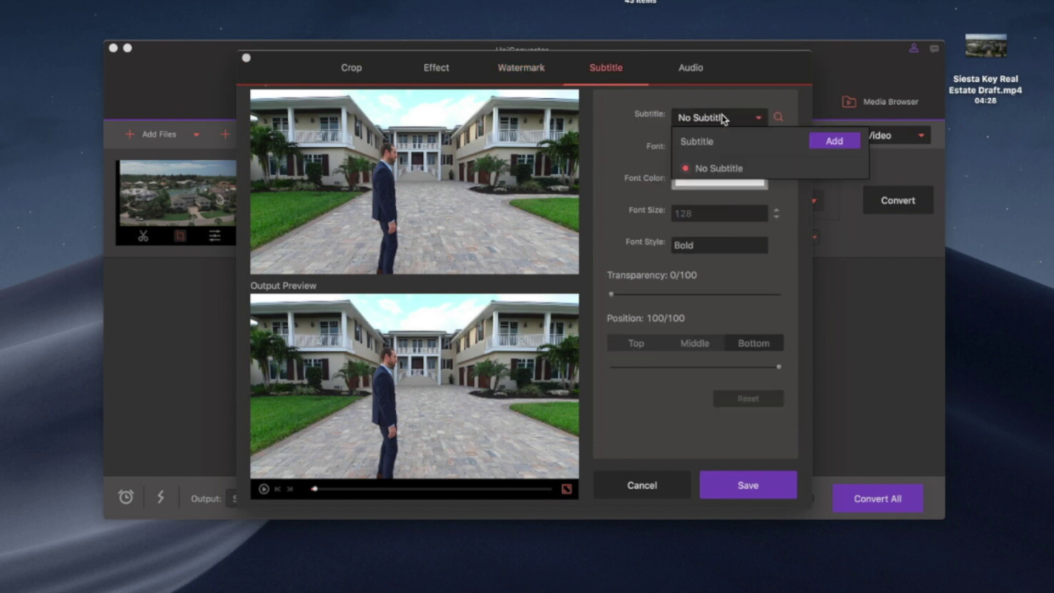
pyautogui.click(632, 178)
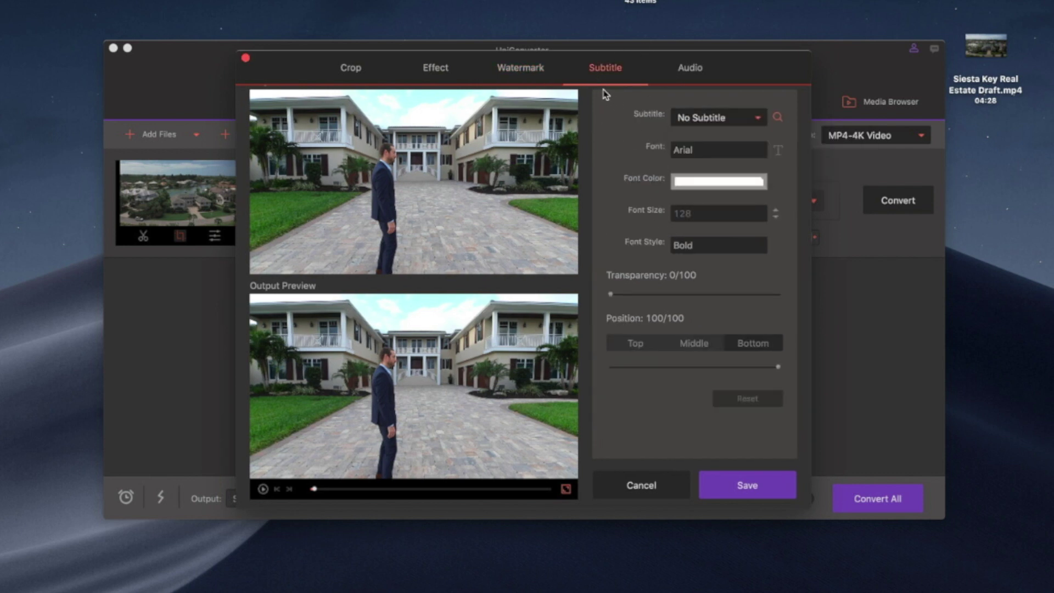
pyautogui.click(711, 66)
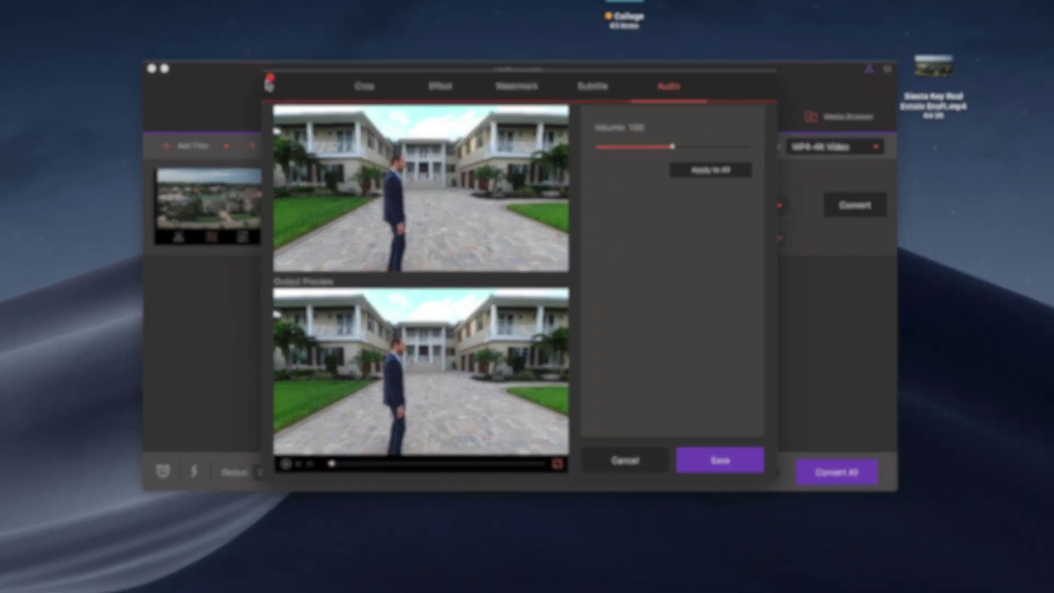
pyautogui.click(574, 297)
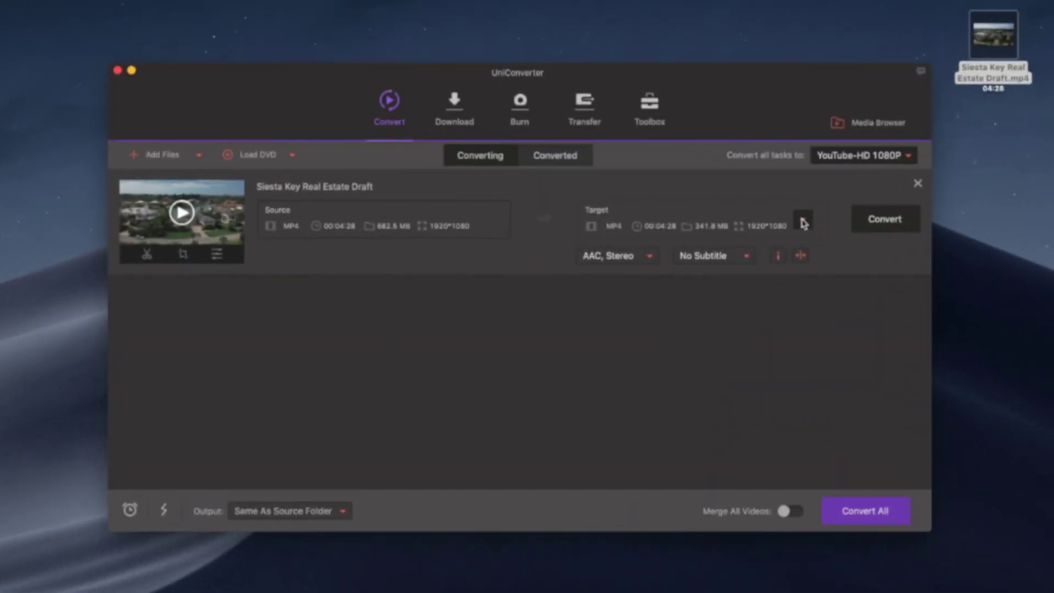
# Set the video's output format to MP4 4K Video.
pyautogui.click(662, 238)
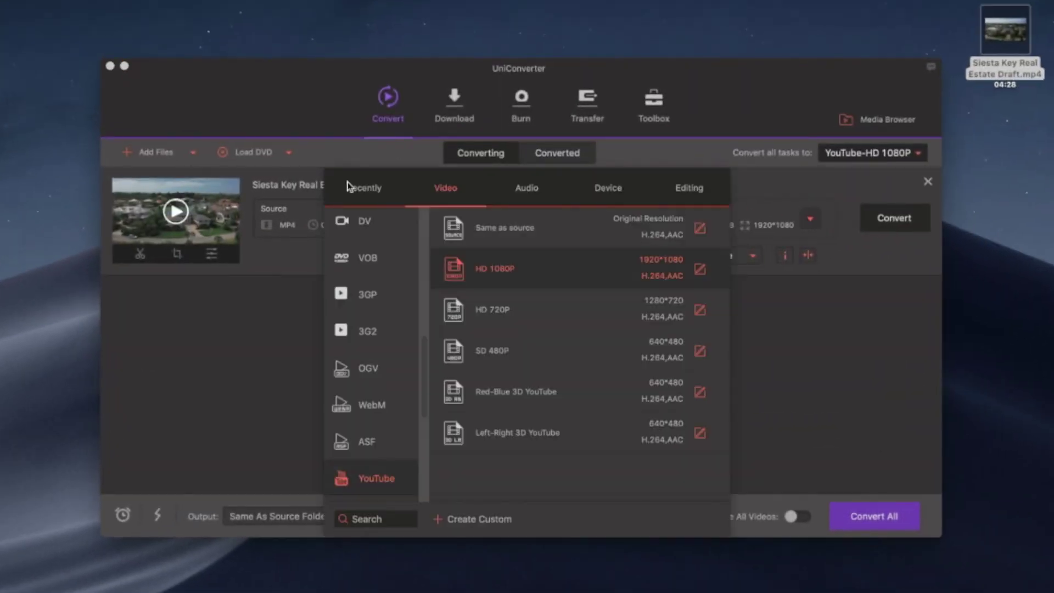
pyautogui.scroll(10, 354, 225)
pyautogui.click(371, 228)
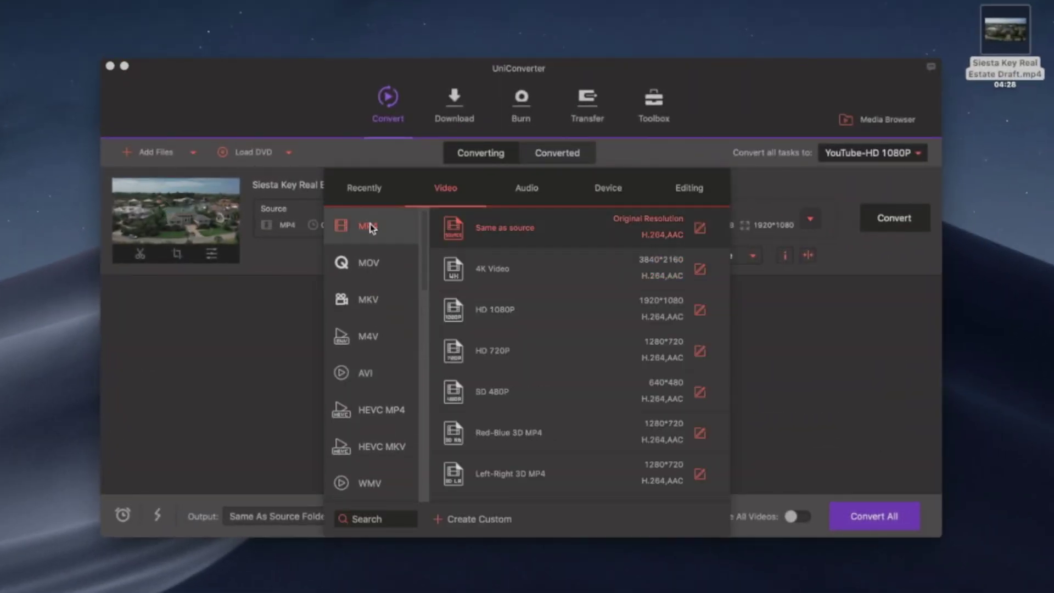
pyautogui.click(586, 272)
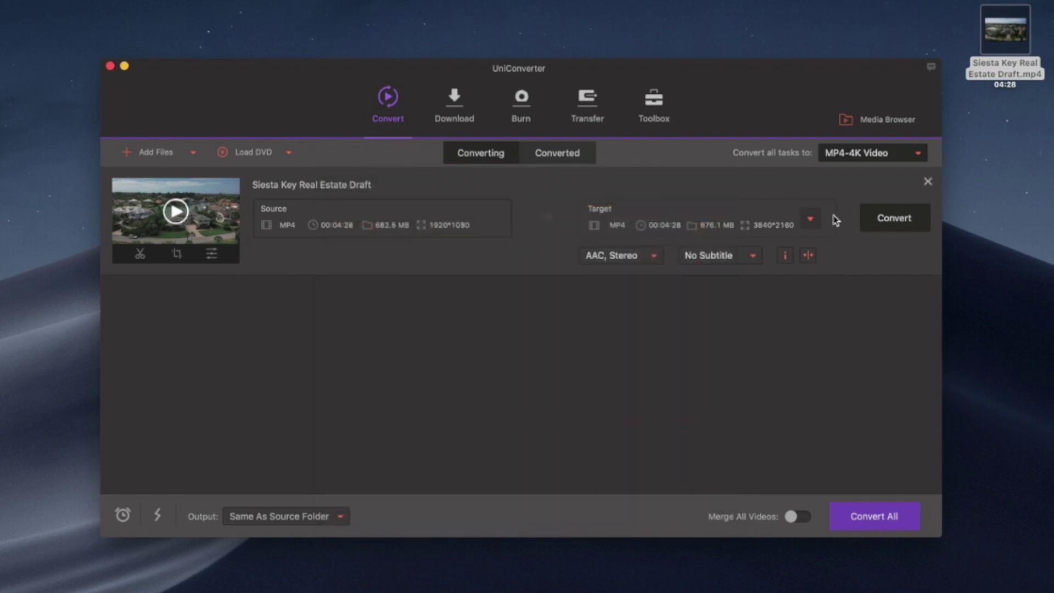
# Browse the MOV, MKV, YouTube, Facebook, Vimeo and MP4 presets, leaving the output unchanged.
pyautogui.click(796, 224)
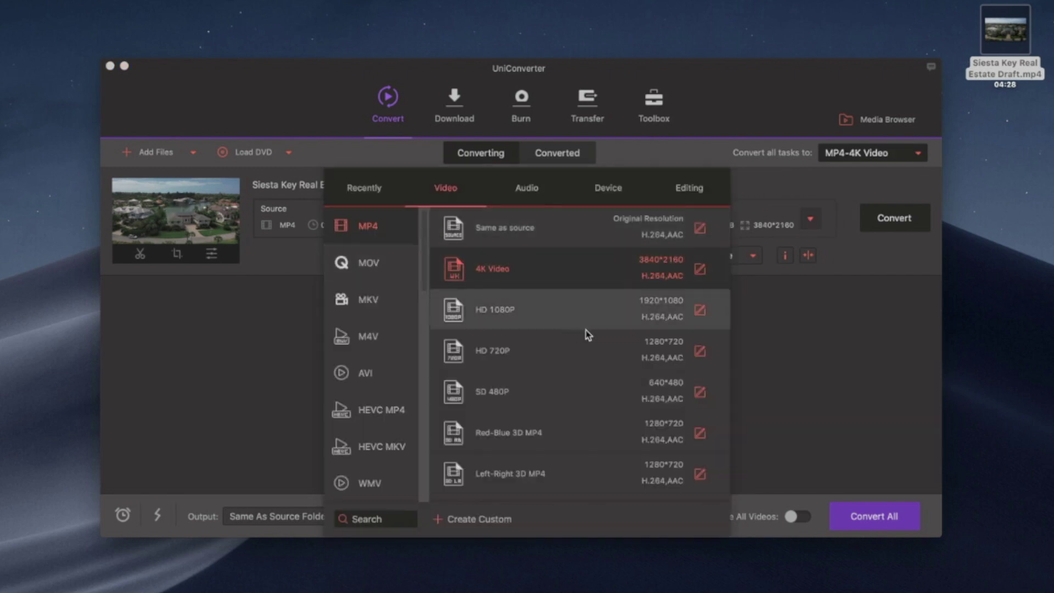
pyautogui.click(389, 265)
pyautogui.click(383, 303)
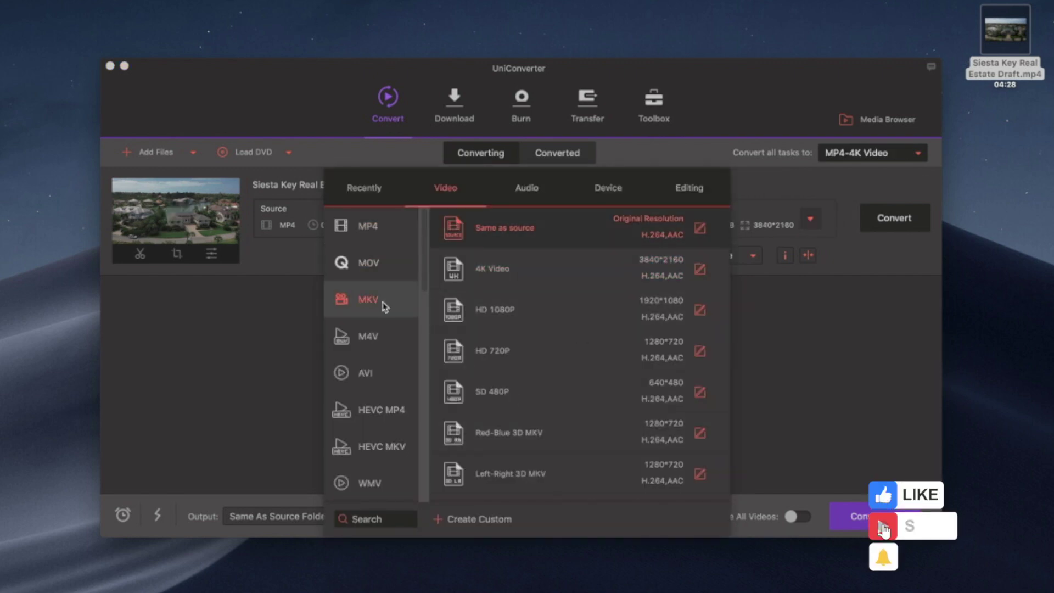
pyautogui.scroll(-10, 383, 329)
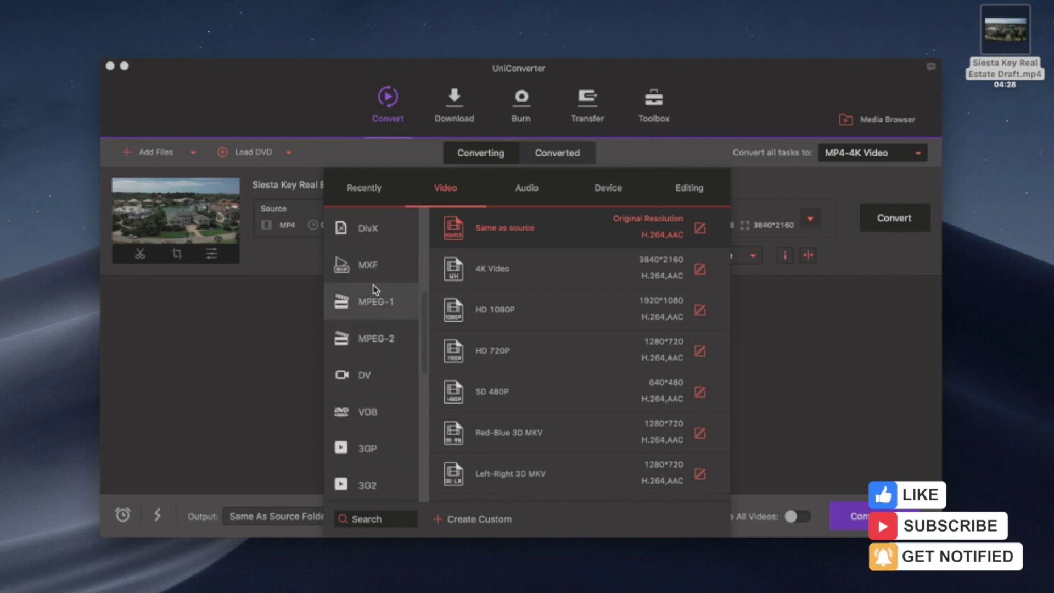
pyautogui.scroll(-3, 375, 290)
pyautogui.click(383, 327)
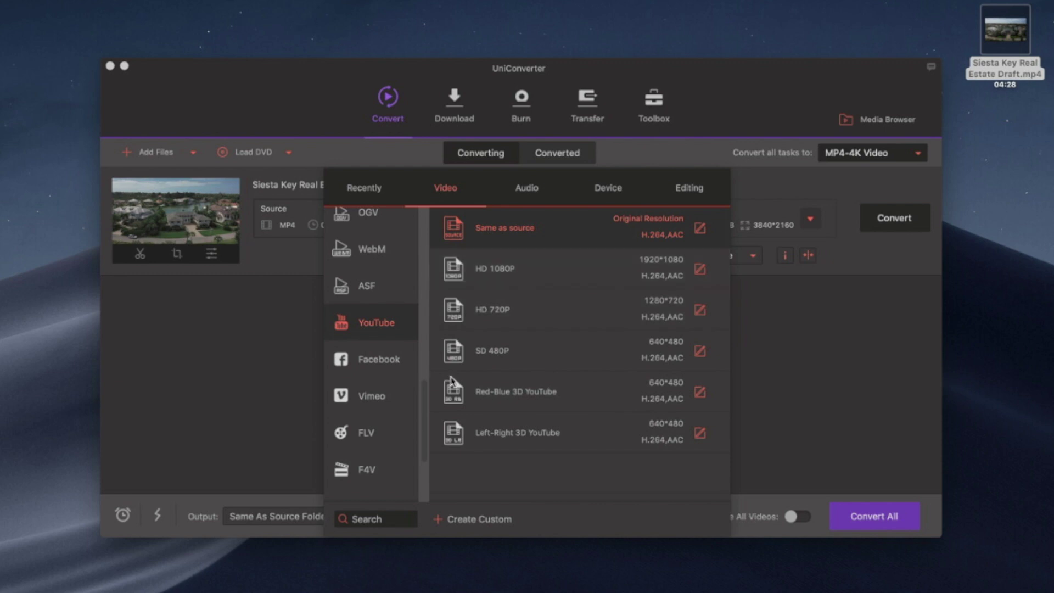
pyautogui.click(393, 373)
pyautogui.click(369, 394)
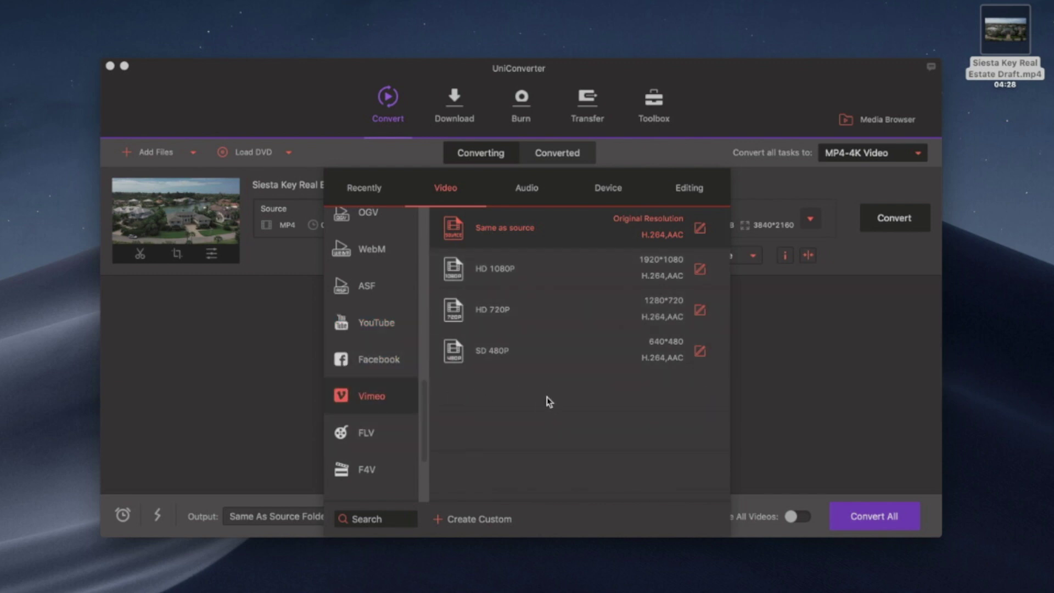
pyautogui.scroll(5, 371, 340)
pyautogui.click(365, 226)
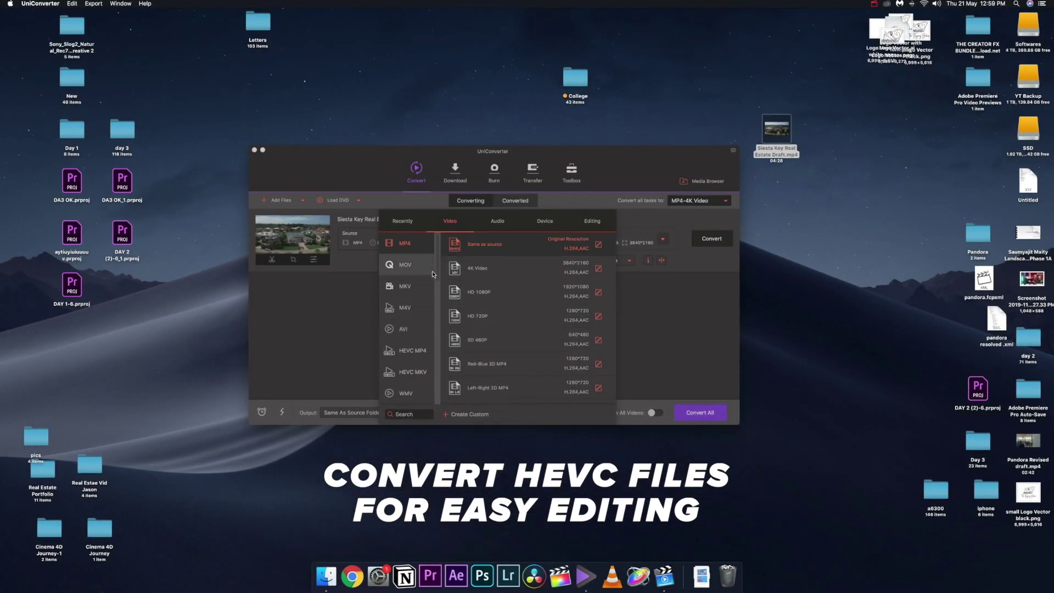
pyautogui.click(420, 267)
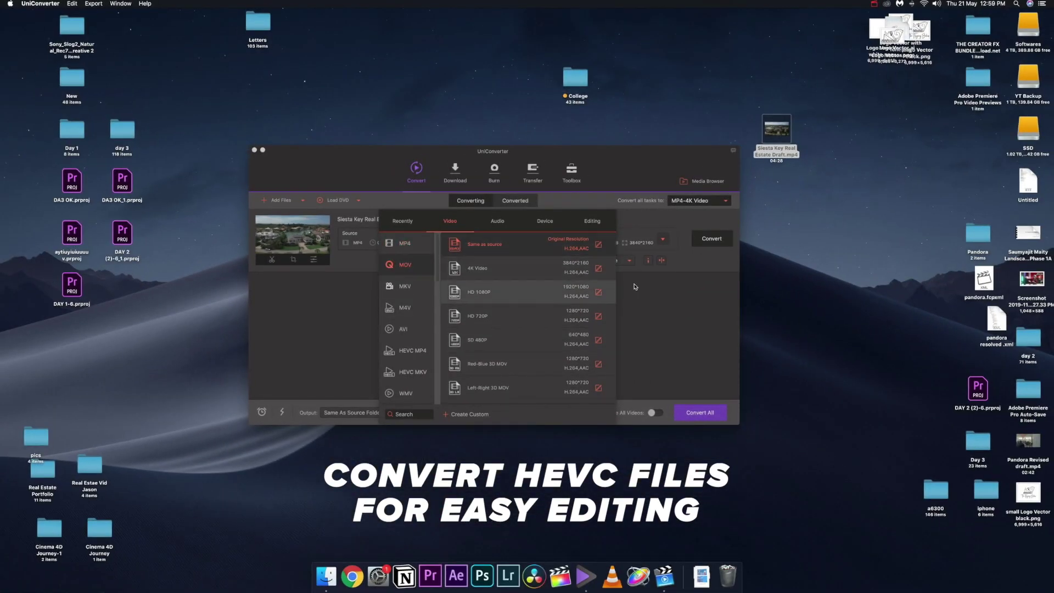
pyautogui.click(660, 288)
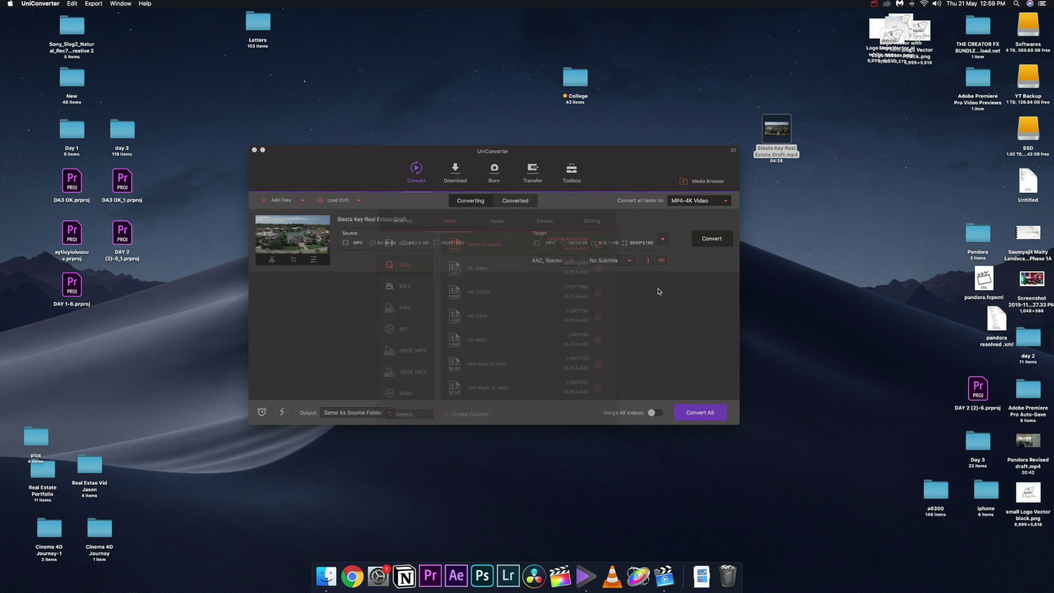
# Look through the list of already converted files.
pyautogui.click(510, 201)
pyautogui.scroll(-10, 470, 290)
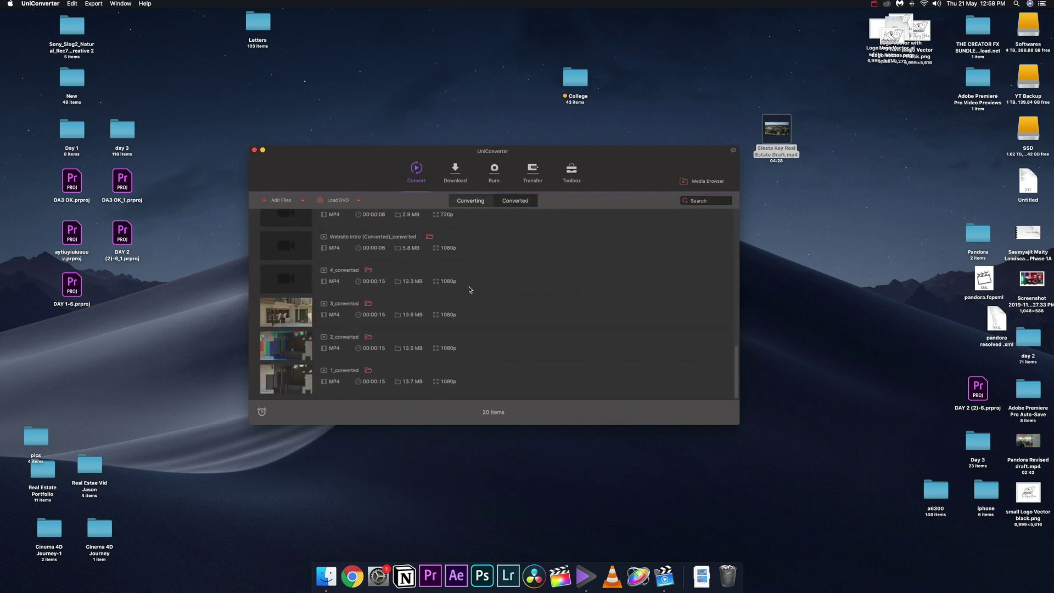
pyautogui.scroll(10, 470, 290)
# Dismiss the Download section's video URL prompt, then go to the empty Burn section.
pyautogui.click(451, 175)
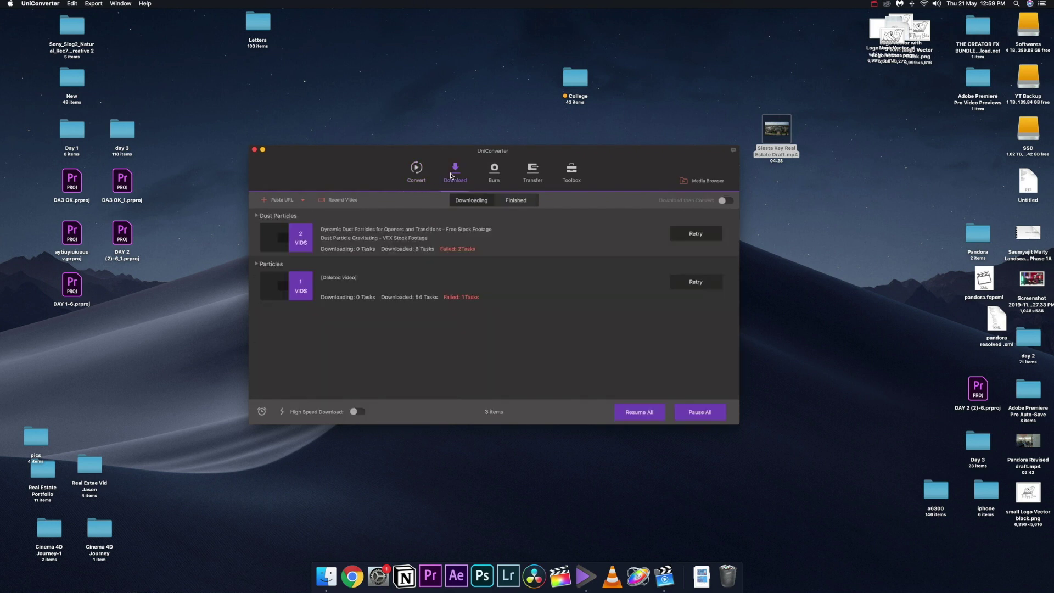
pyautogui.click(282, 200)
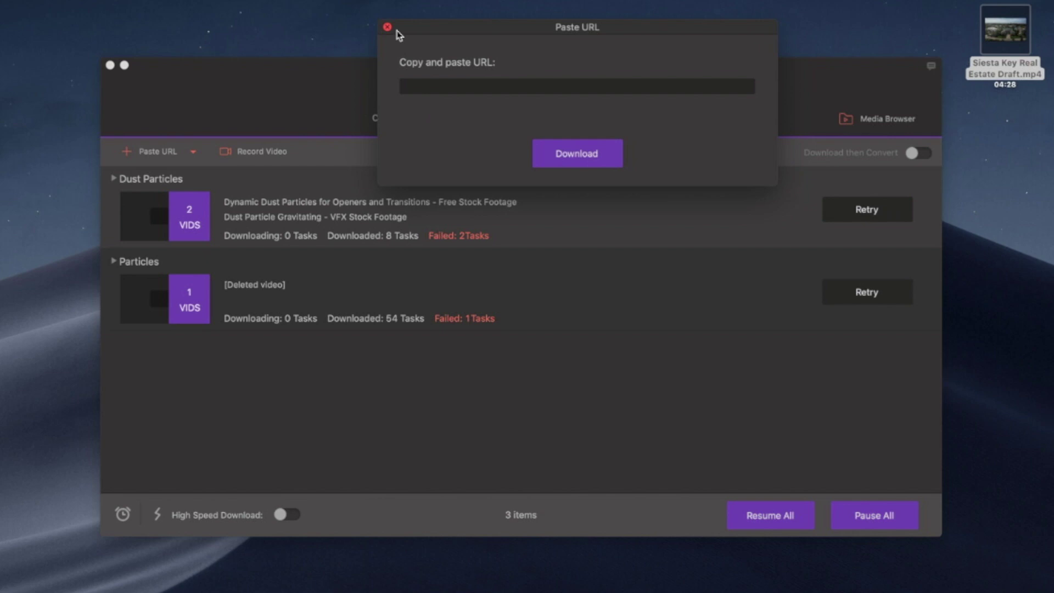
pyautogui.click(387, 27)
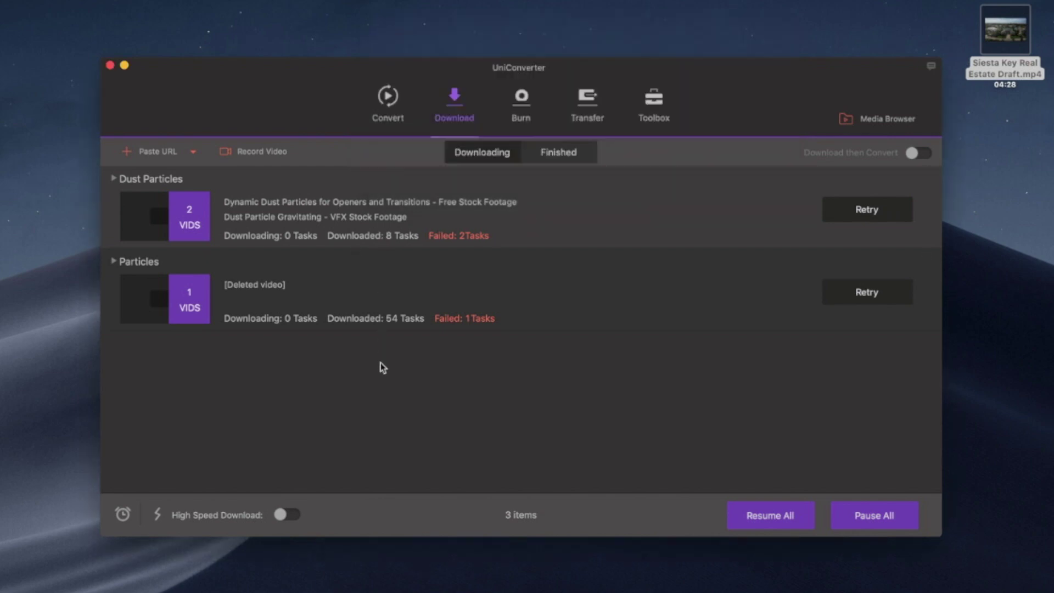
pyautogui.click(512, 104)
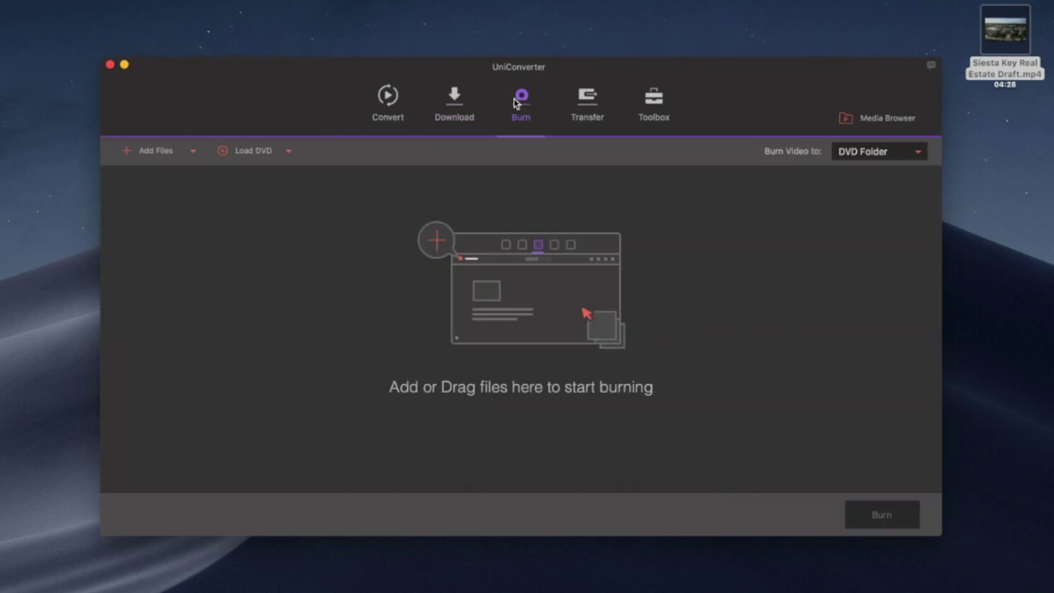
# Switch to the device Transfer section.
pyautogui.click(589, 102)
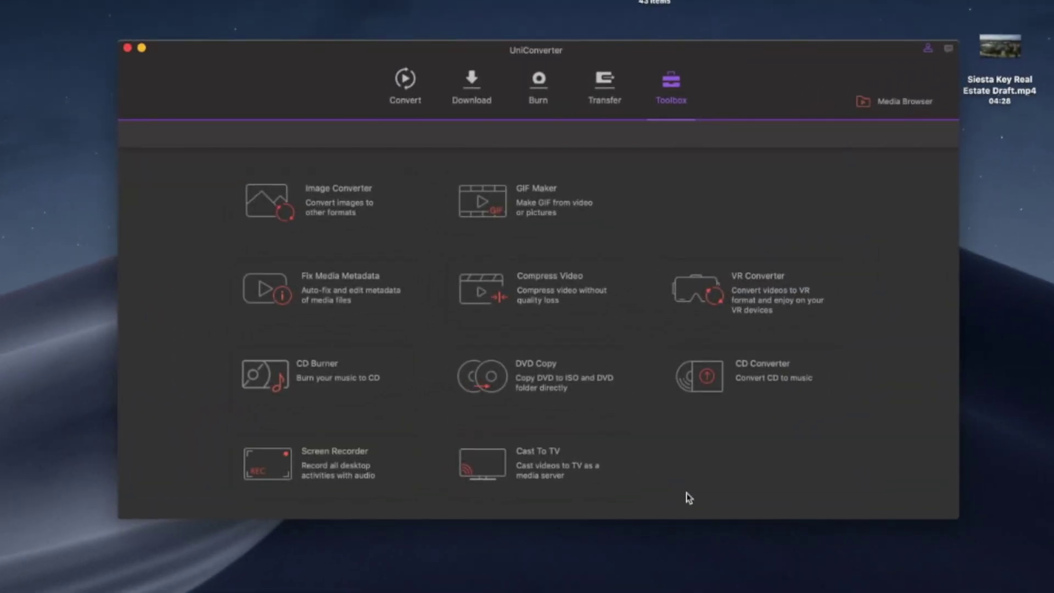
# View the Image Converter's output formats and close it, then open the VR Converter tool.
pyautogui.click(377, 220)
pyautogui.click(732, 124)
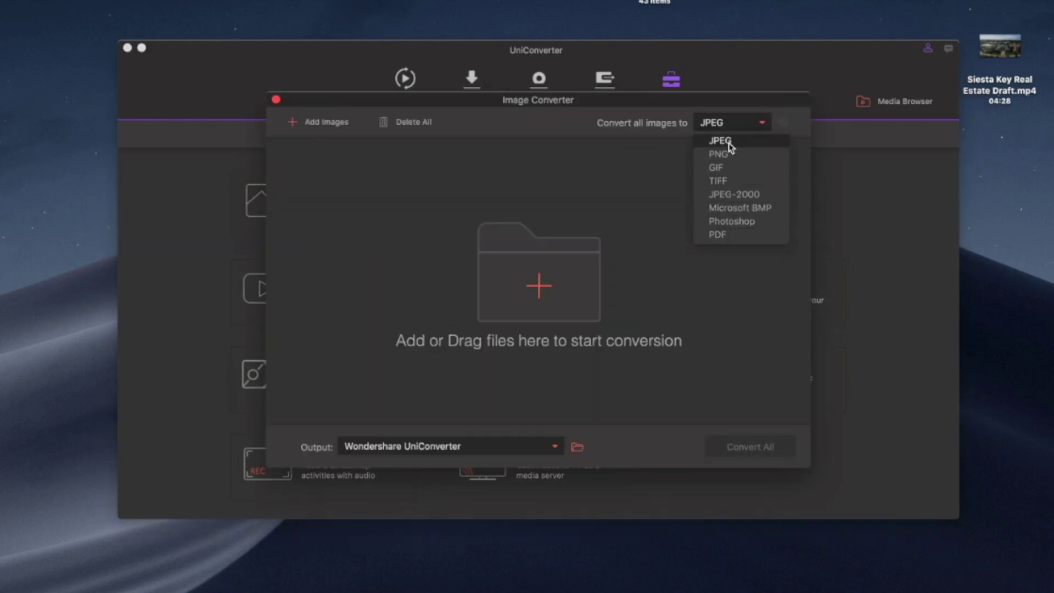
pyautogui.click(275, 99)
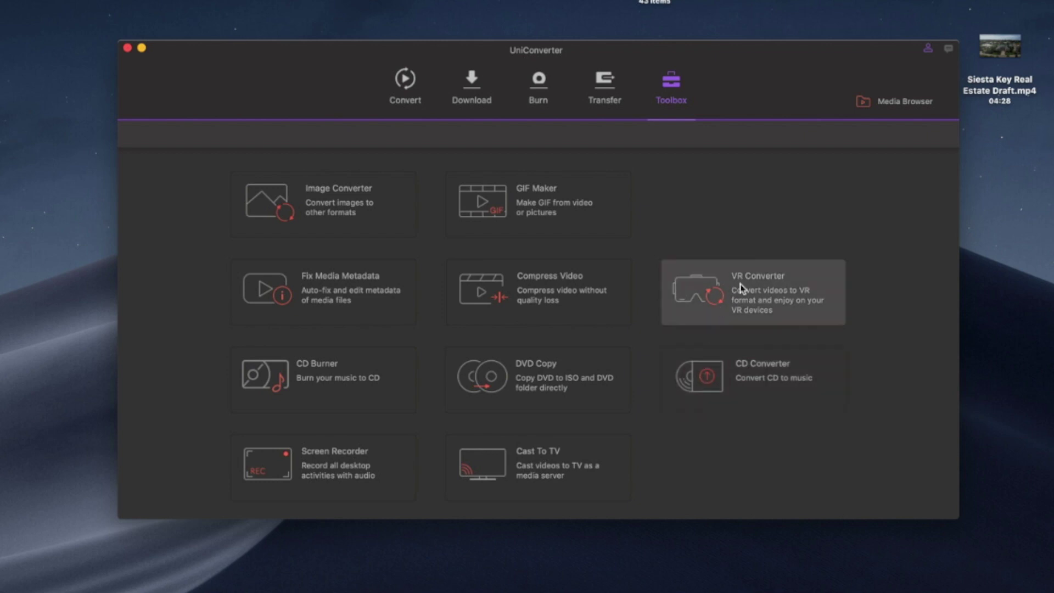
pyautogui.click(703, 291)
pyautogui.click(315, 83)
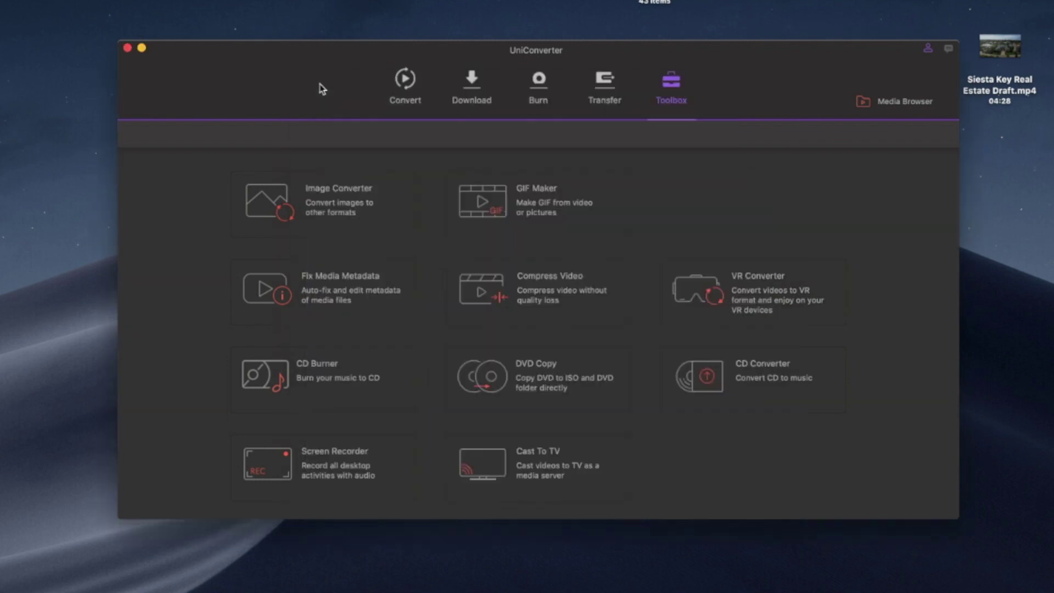
# Open GIF Maker, then highlight 'Max file size: 100MB' on ezgif's Video to GIF page.
pyautogui.click(576, 225)
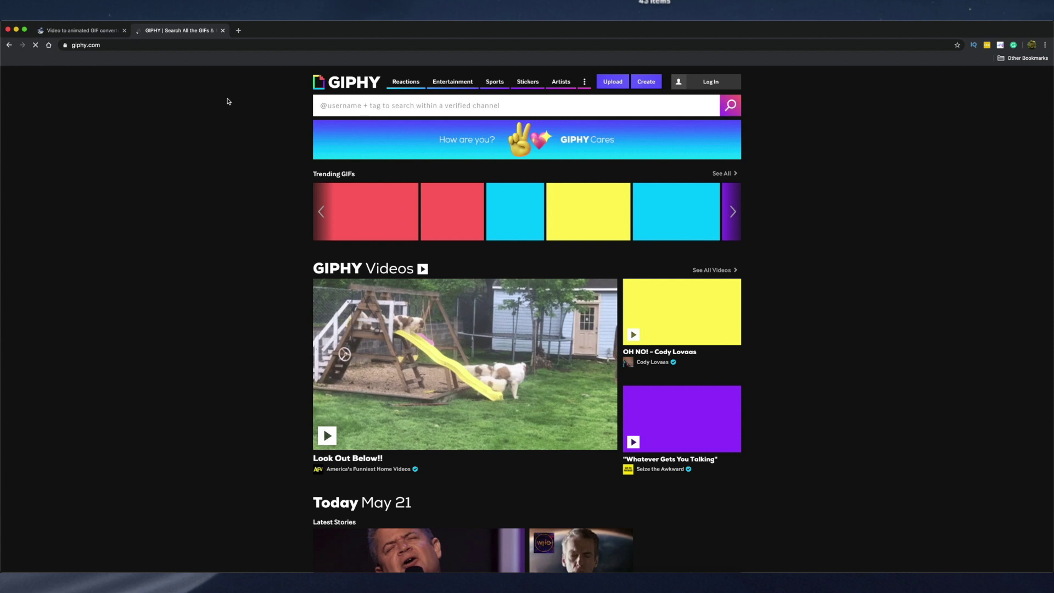
pyautogui.scroll(-3, 245, 187)
pyautogui.scroll(-10, 245, 186)
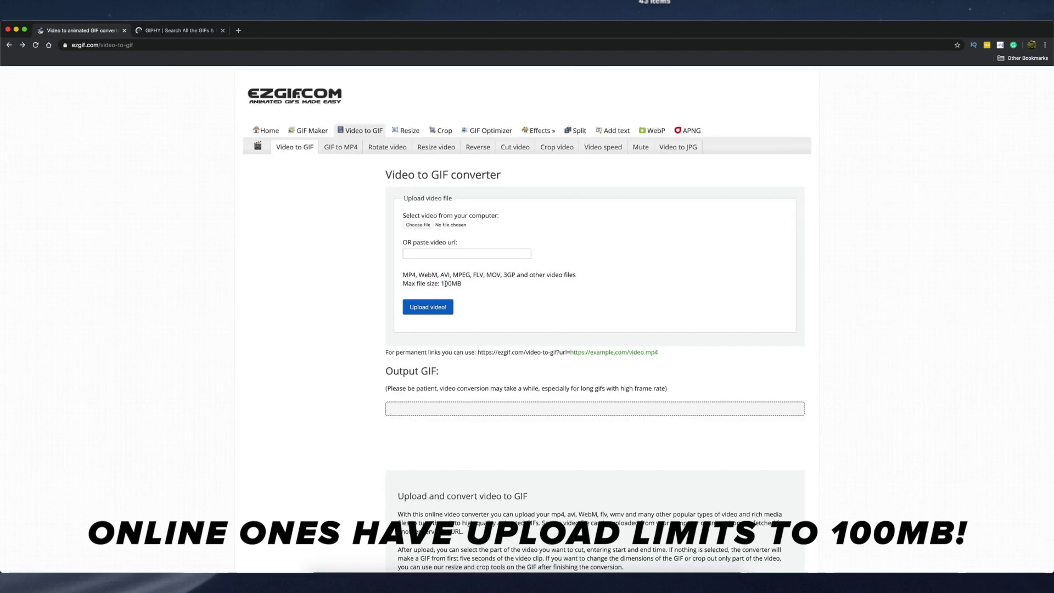
pyautogui.moveTo(446, 283); pyautogui.dragTo(403, 284)
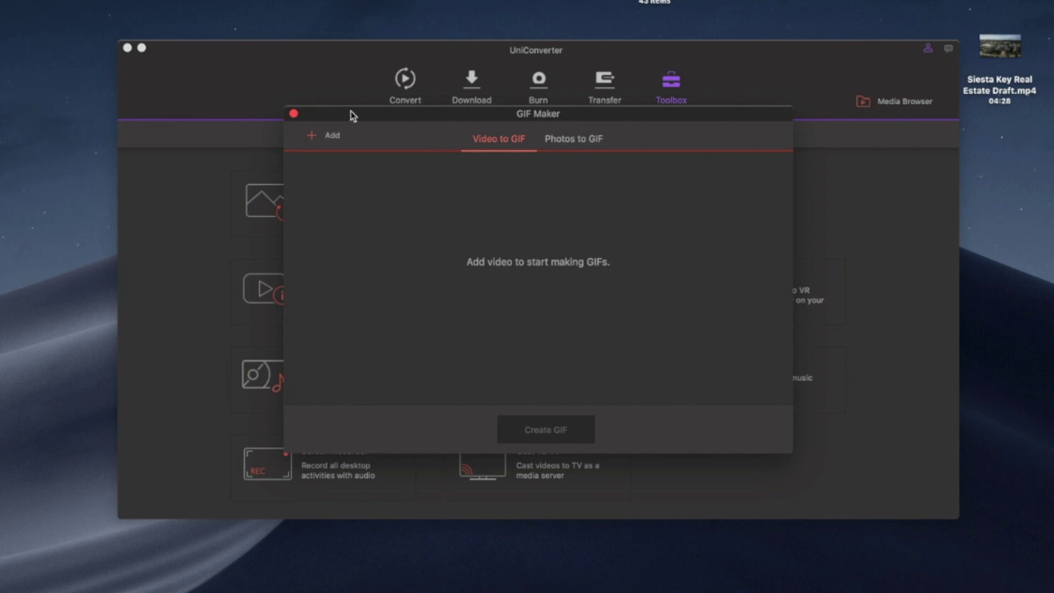
# Close the GIF Maker and start the Compress Video tool from the Toolbox.
pyautogui.click(294, 116)
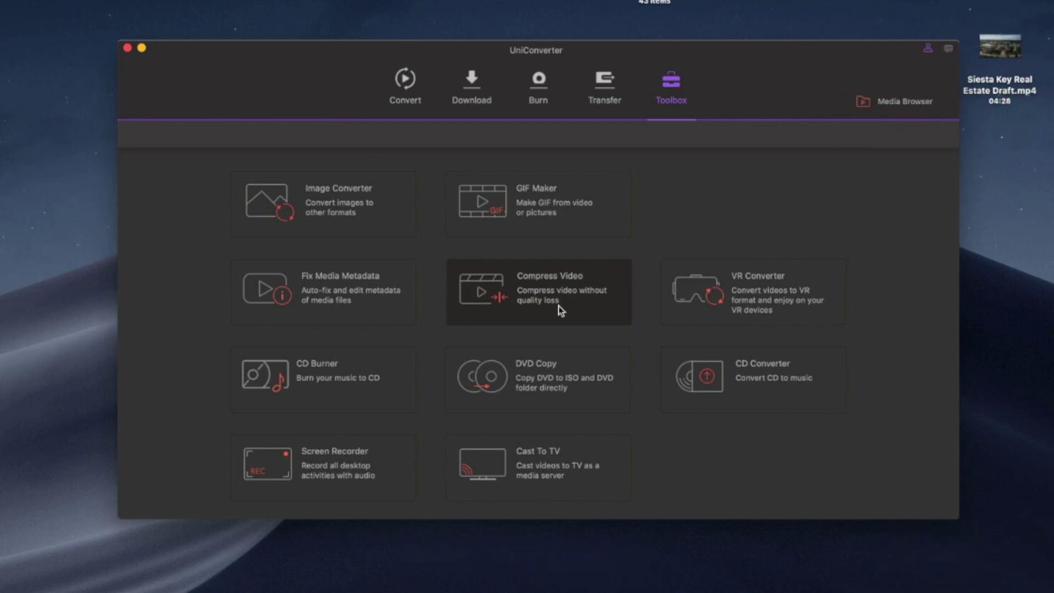
pyautogui.click(559, 306)
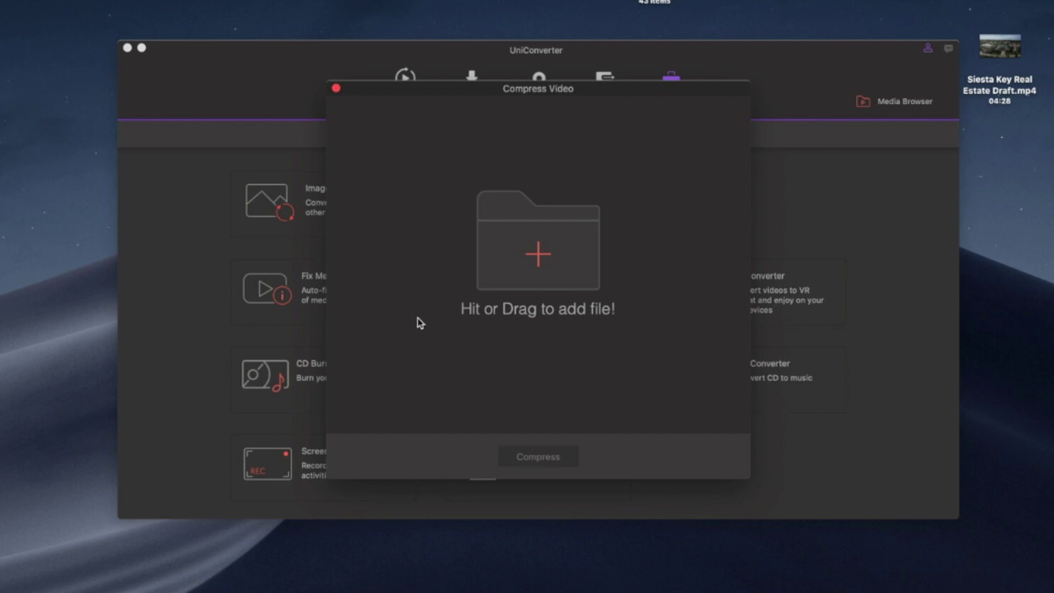
# Load Siesta Key Real Estate Draft.mp4 into the compressor and review its resolution and format options.
pyautogui.moveTo(1000, 47); pyautogui.dragTo(518, 216)
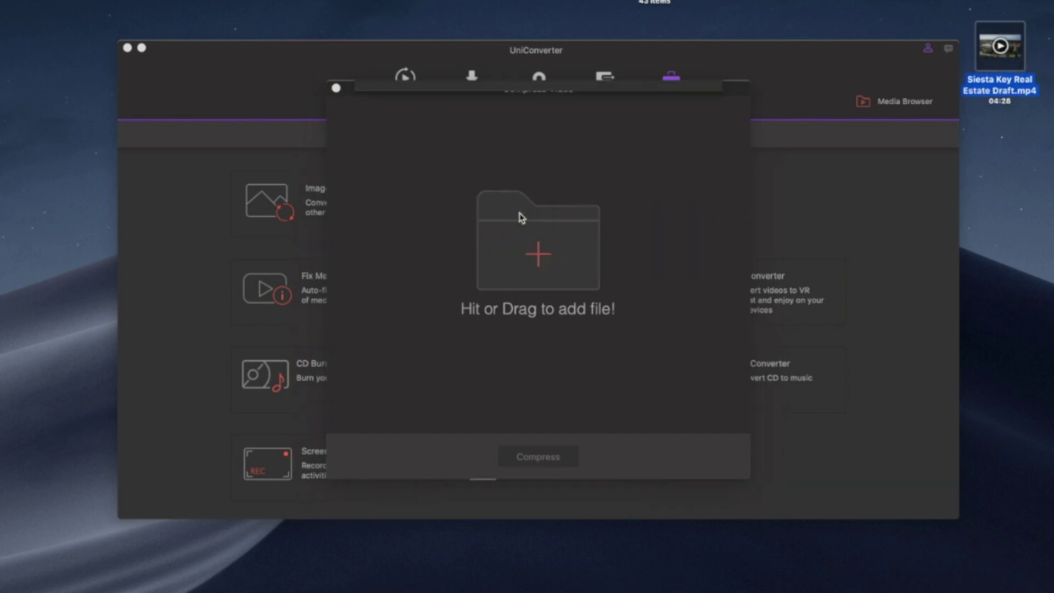
pyautogui.click(656, 341)
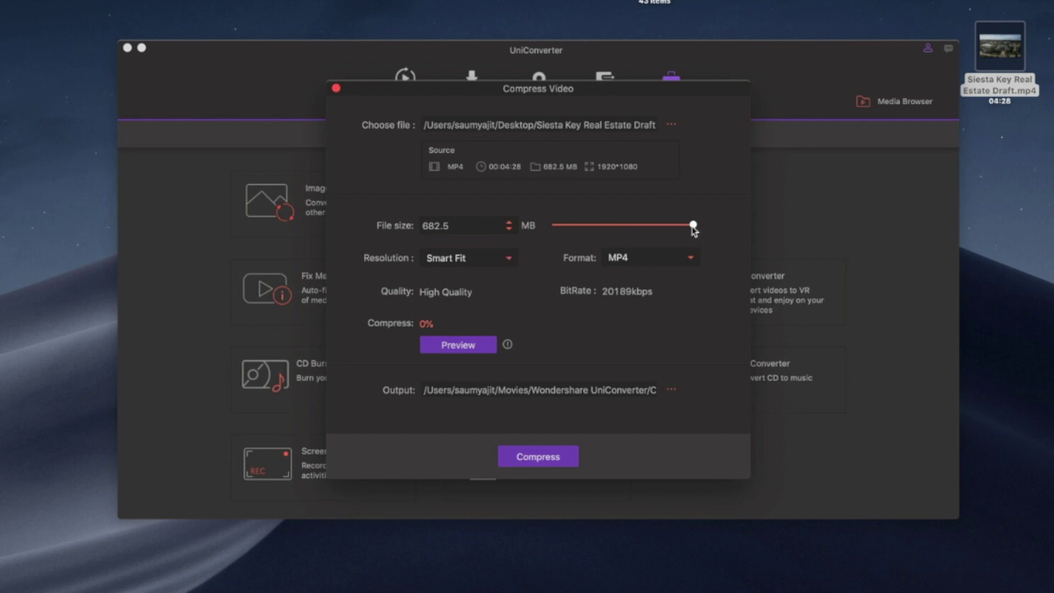
pyautogui.click(473, 263)
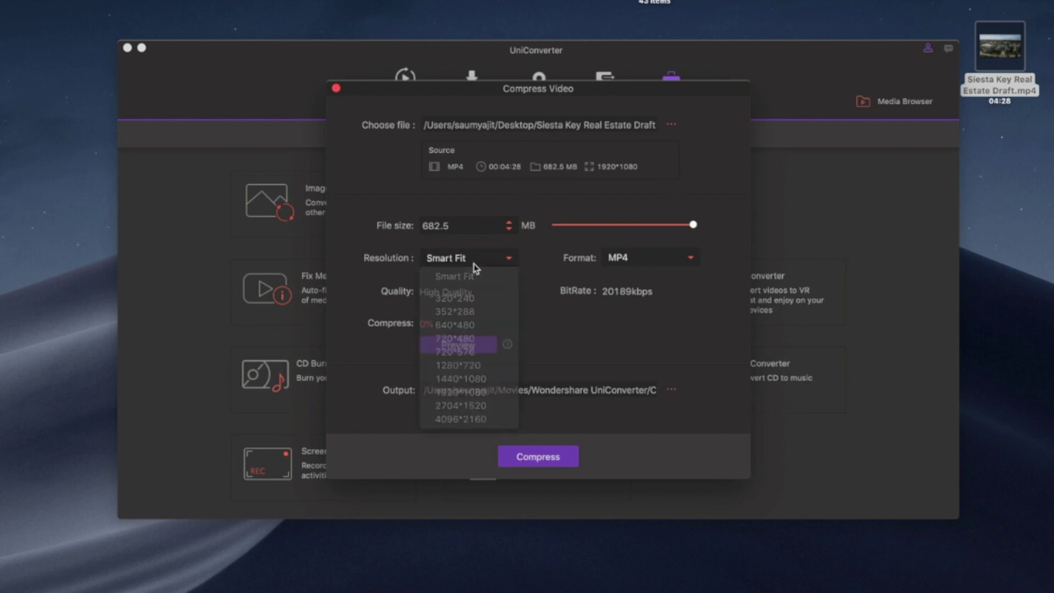
pyautogui.click(651, 259)
pyautogui.click(530, 305)
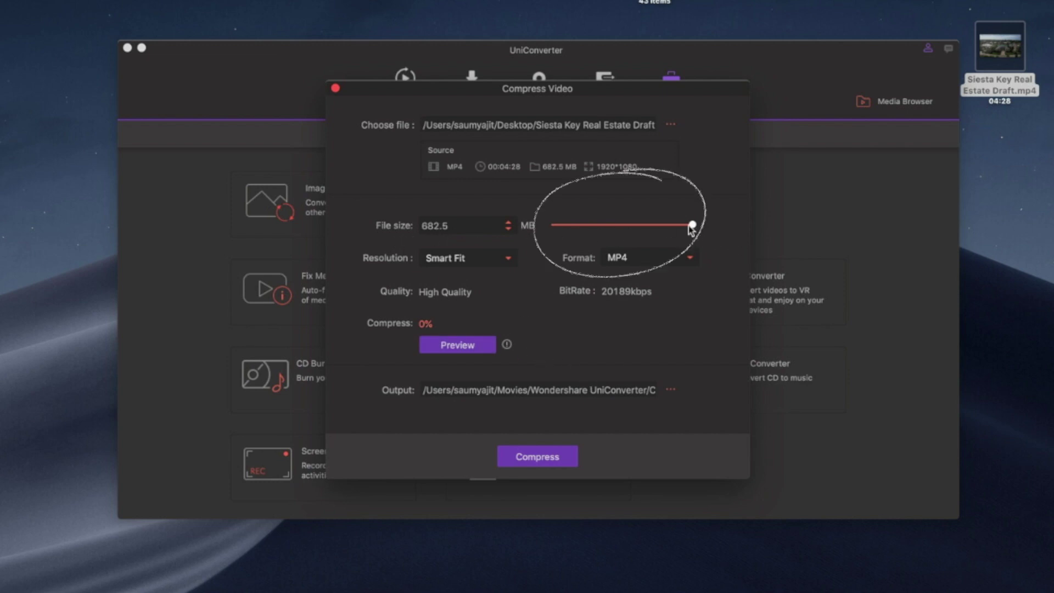
# Slide the target size down to 22.1 MB, restore 682.5 MB, then return to the Convert list.
pyautogui.moveTo(692, 225)
pyautogui.mouseDown()
pyautogui.moveTo(602, 228)
pyautogui.moveTo(613, 226)
pyautogui.mouseUp()
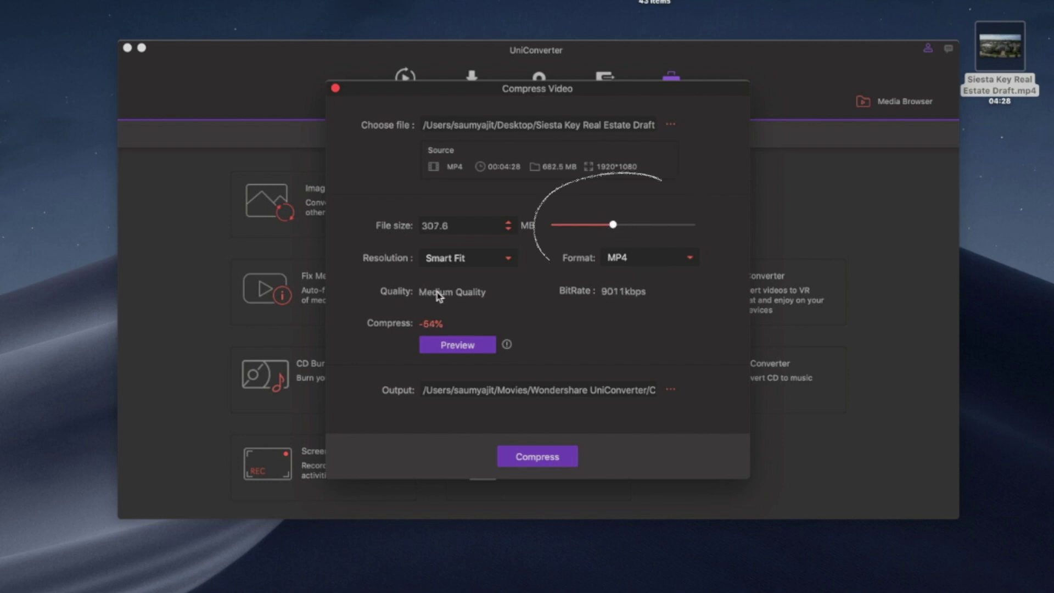
pyautogui.moveTo(612, 226); pyautogui.dragTo(525, 230)
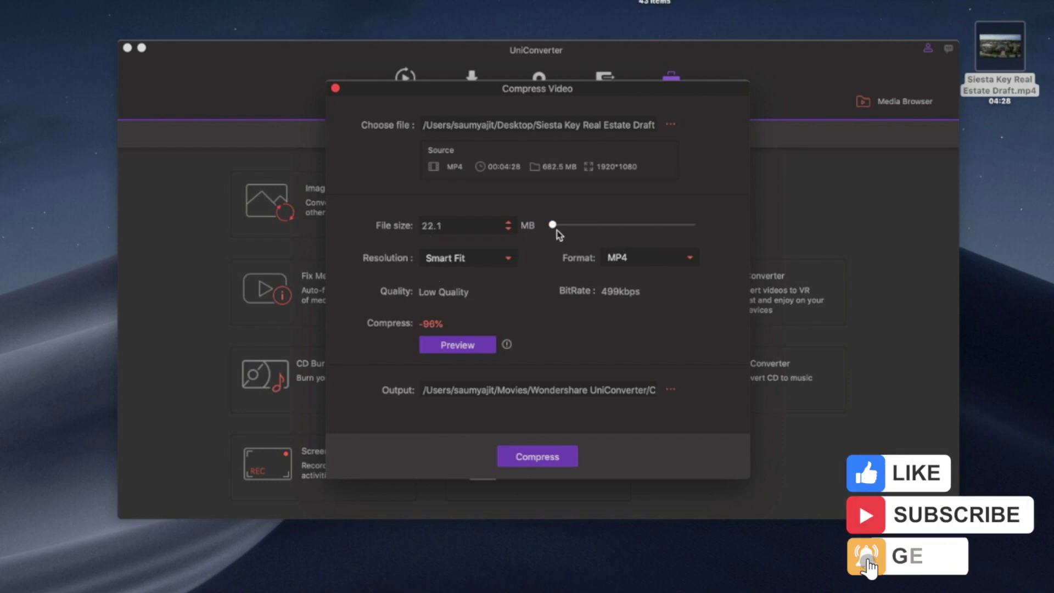
pyautogui.moveTo(554, 226); pyautogui.dragTo(719, 226)
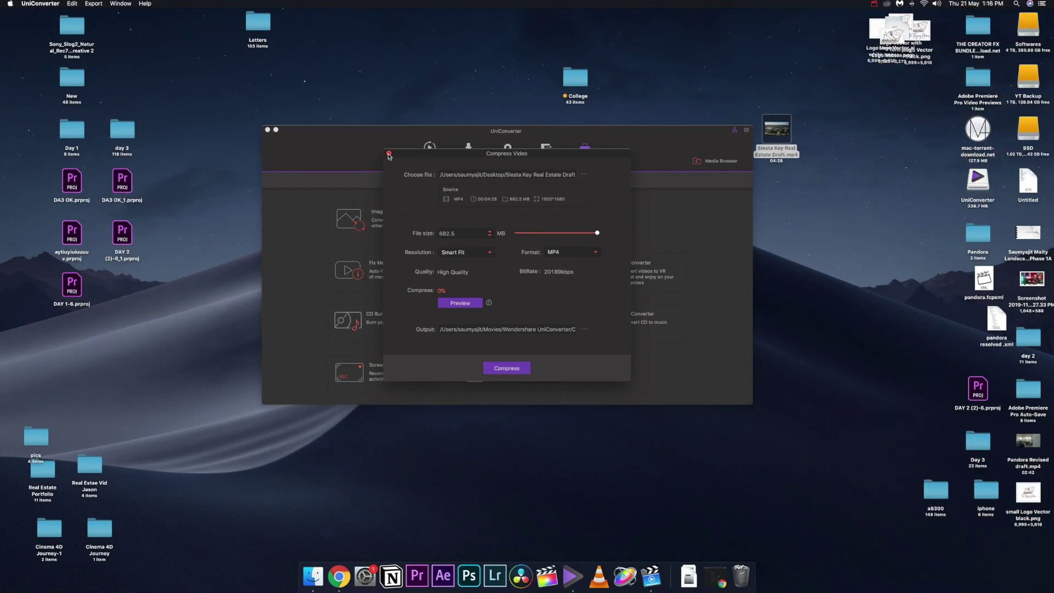
pyautogui.click(388, 155)
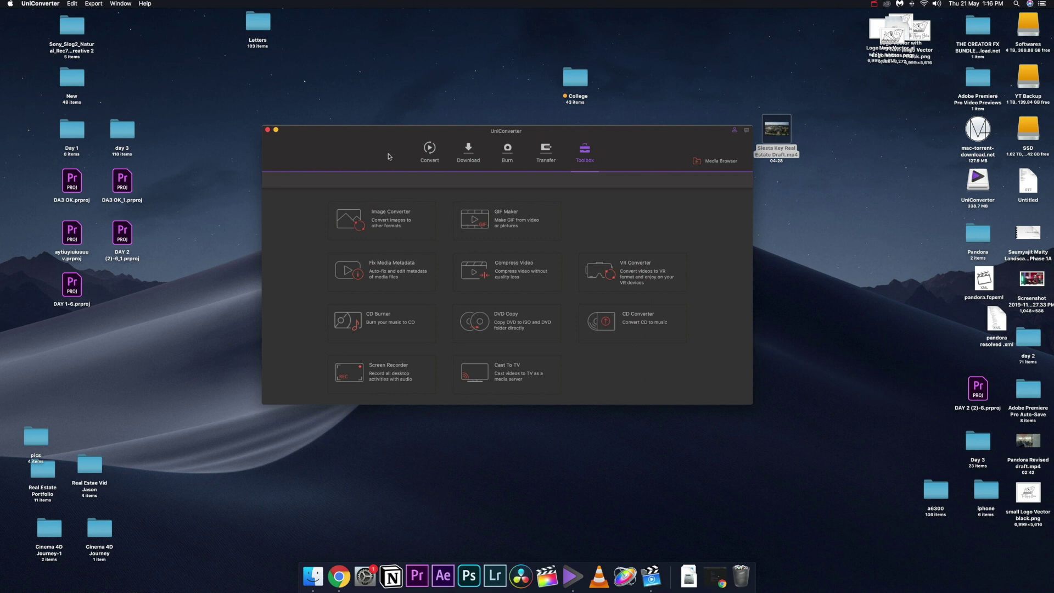
pyautogui.click(427, 154)
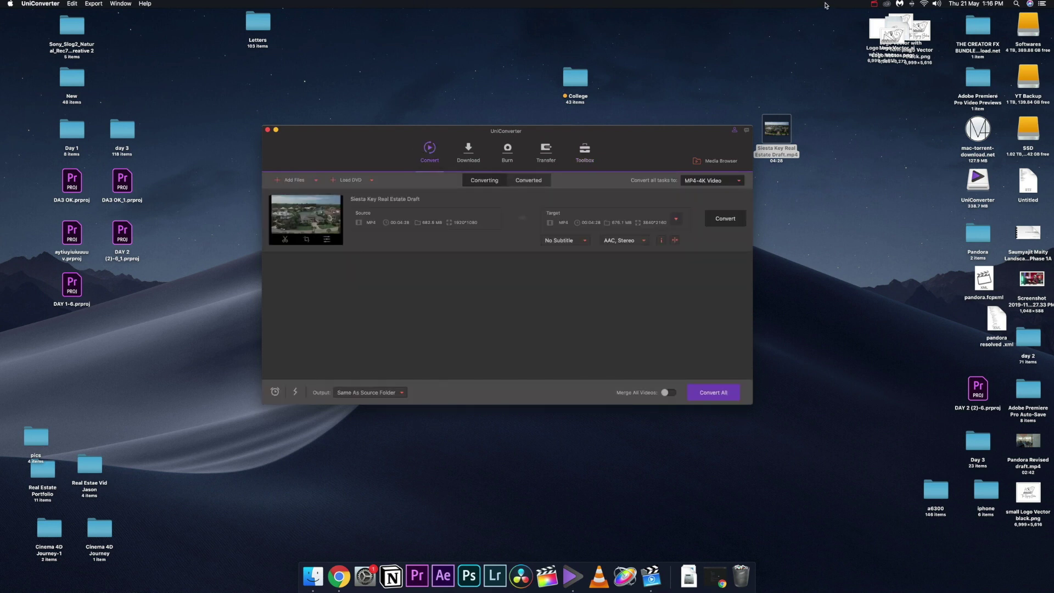
# Scroll the videoconverter.wondershare.com homepage down past the All-Purpose Video Toolbox to the interface design showcase.
pyautogui.click(874, 3)
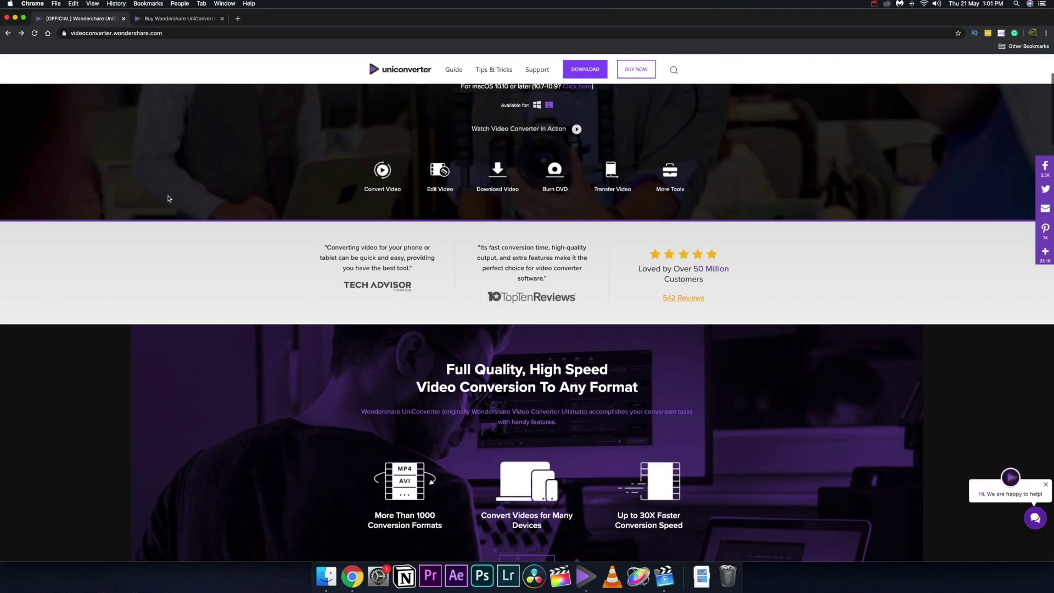
pyautogui.scroll(-5, 168, 198)
pyautogui.scroll(-2, 168, 199)
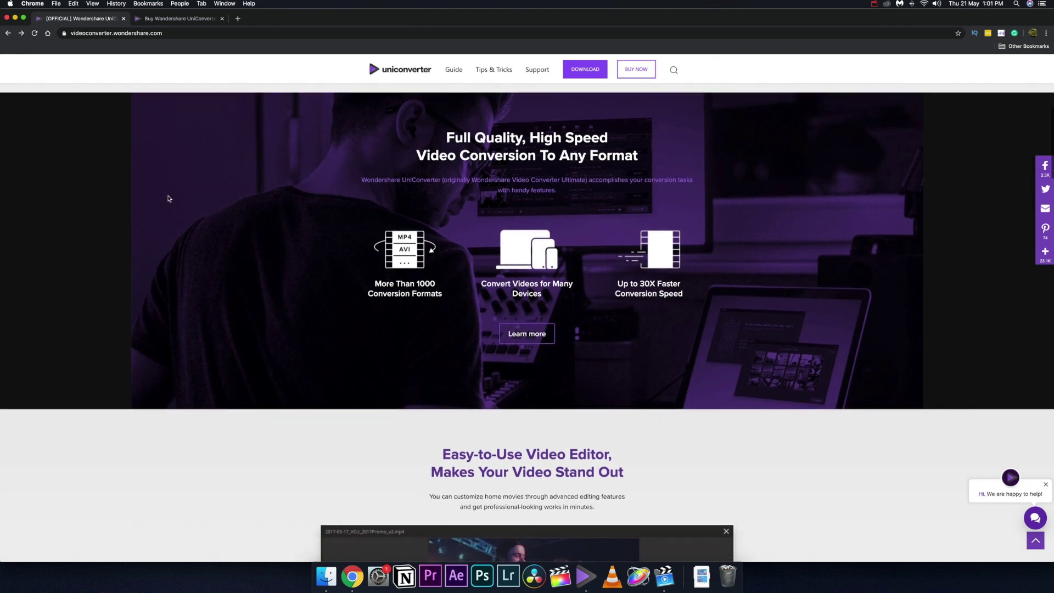
pyautogui.scroll(-6, 168, 198)
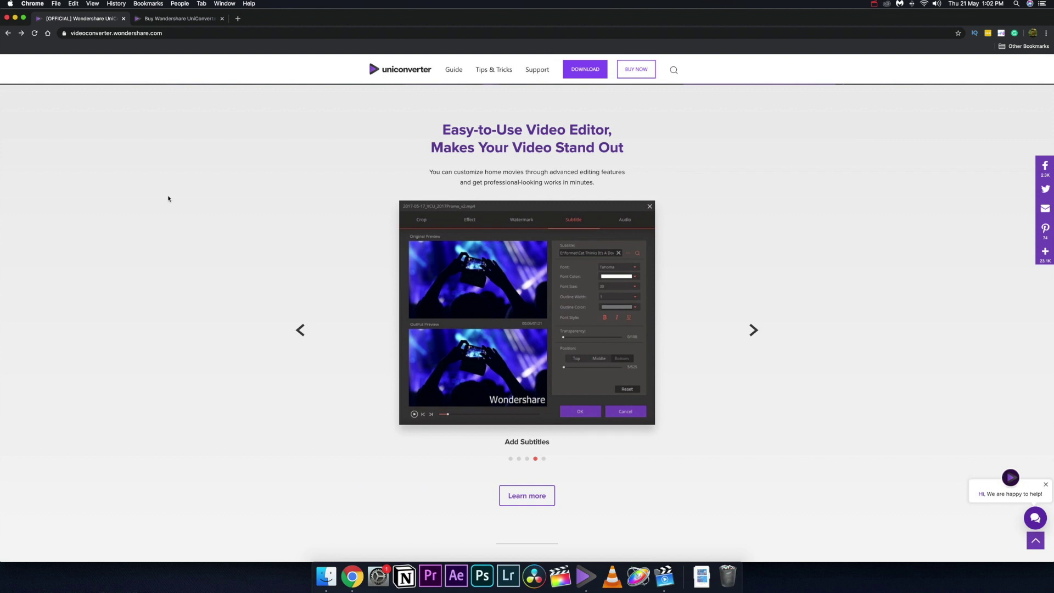
pyautogui.scroll(-8, 168, 199)
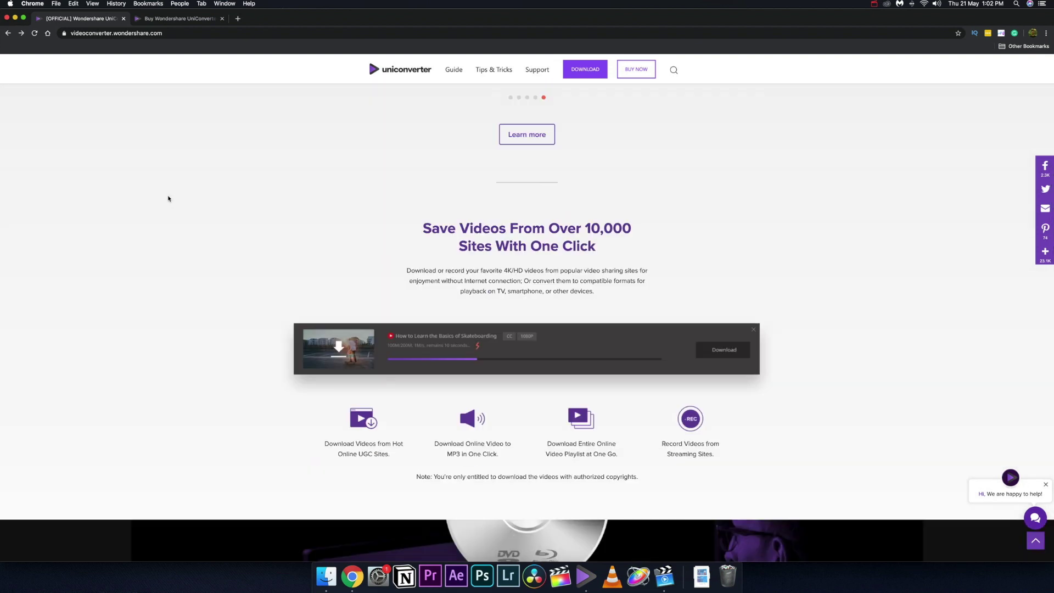
pyautogui.scroll(-6, 169, 199)
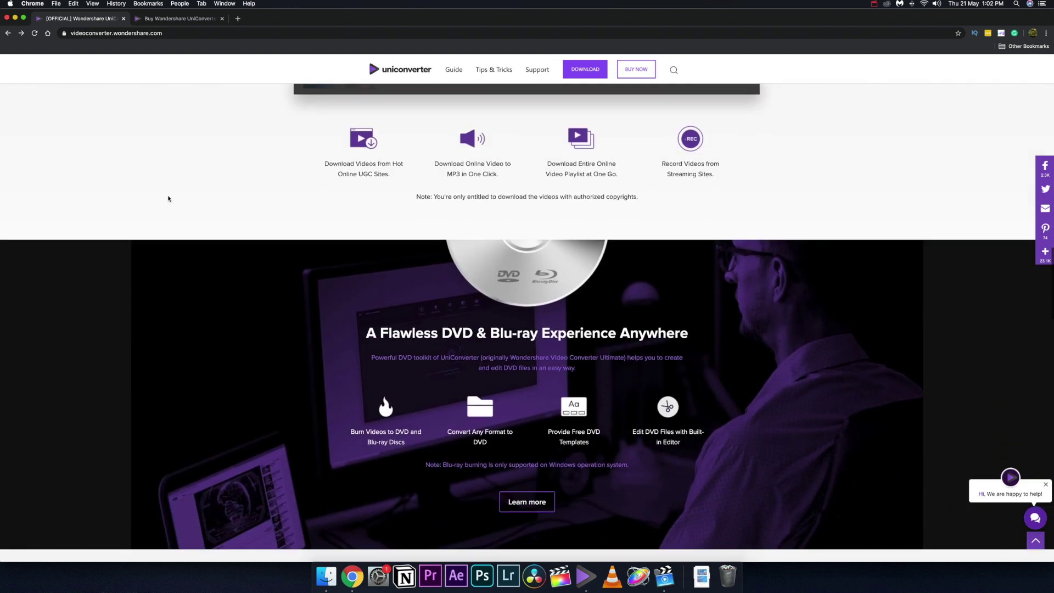
pyautogui.scroll(-1, 169, 198)
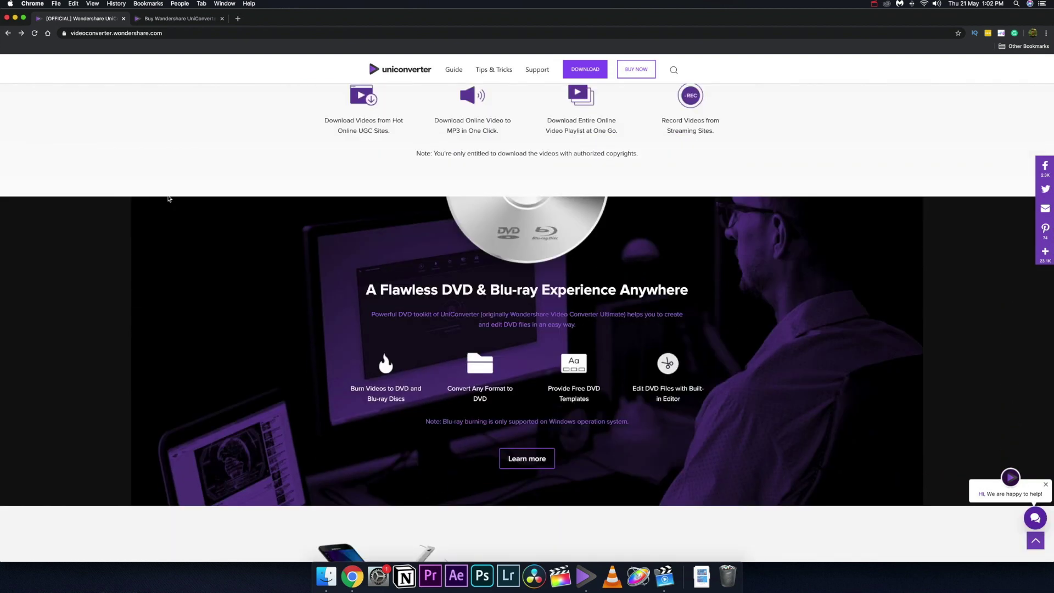
pyautogui.scroll(-11, 169, 199)
pyautogui.scroll(1, 169, 199)
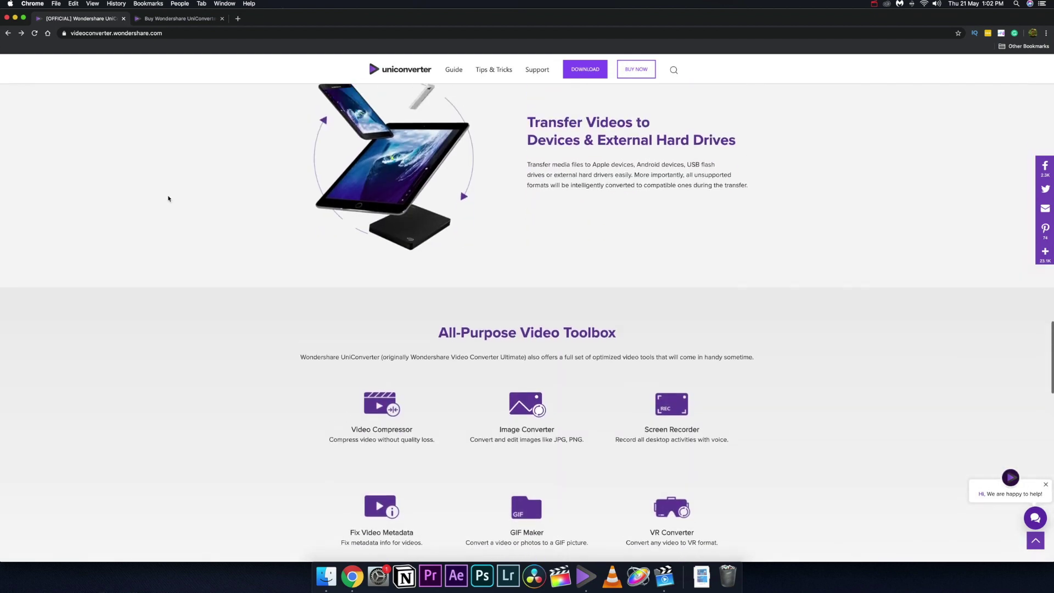